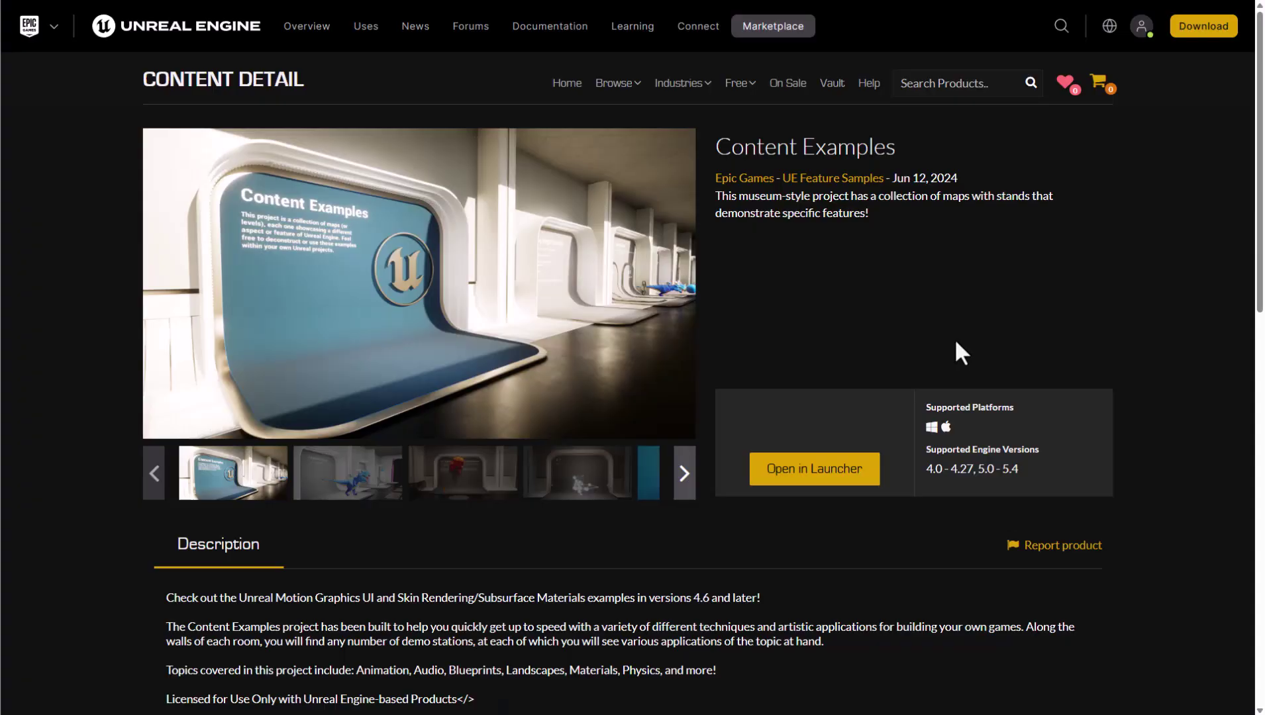
Step: Review the Content Examples description and preview its gallery images, including the Additive Look At, explosion and Plexus scenes
scroll(955, 353, down, 3)
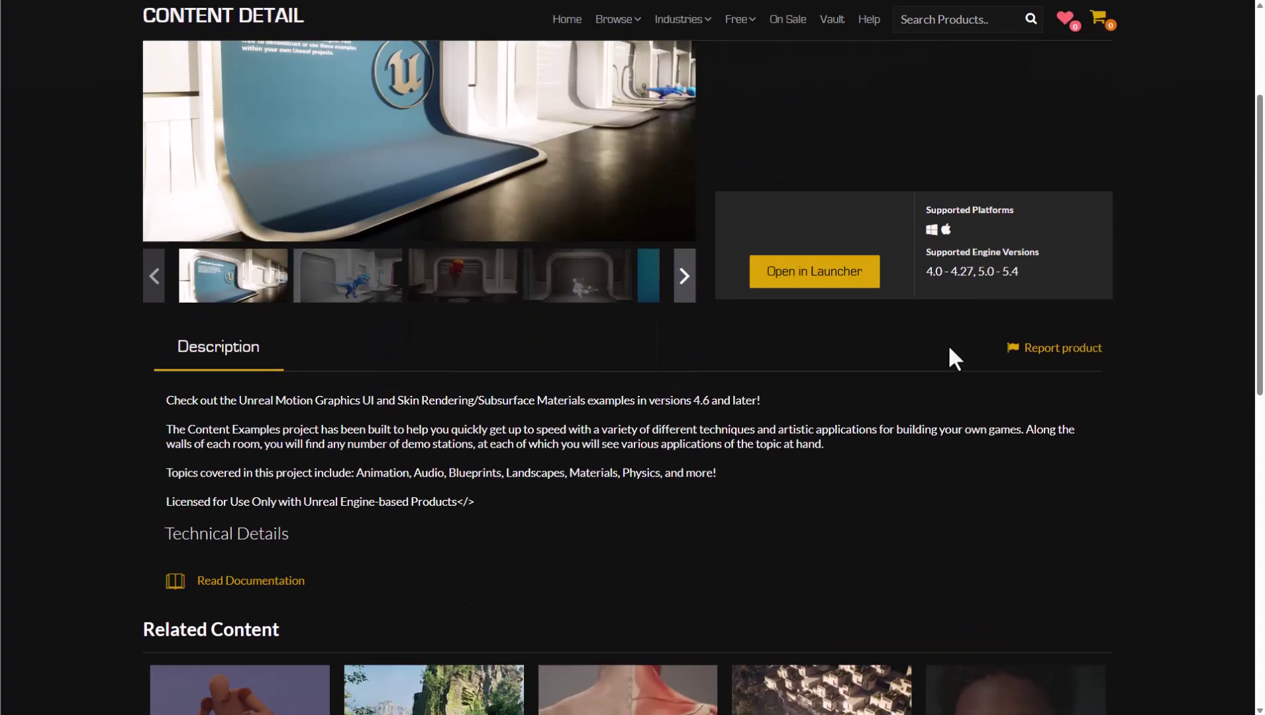
scroll(410, 530, up, 3)
click(337, 487)
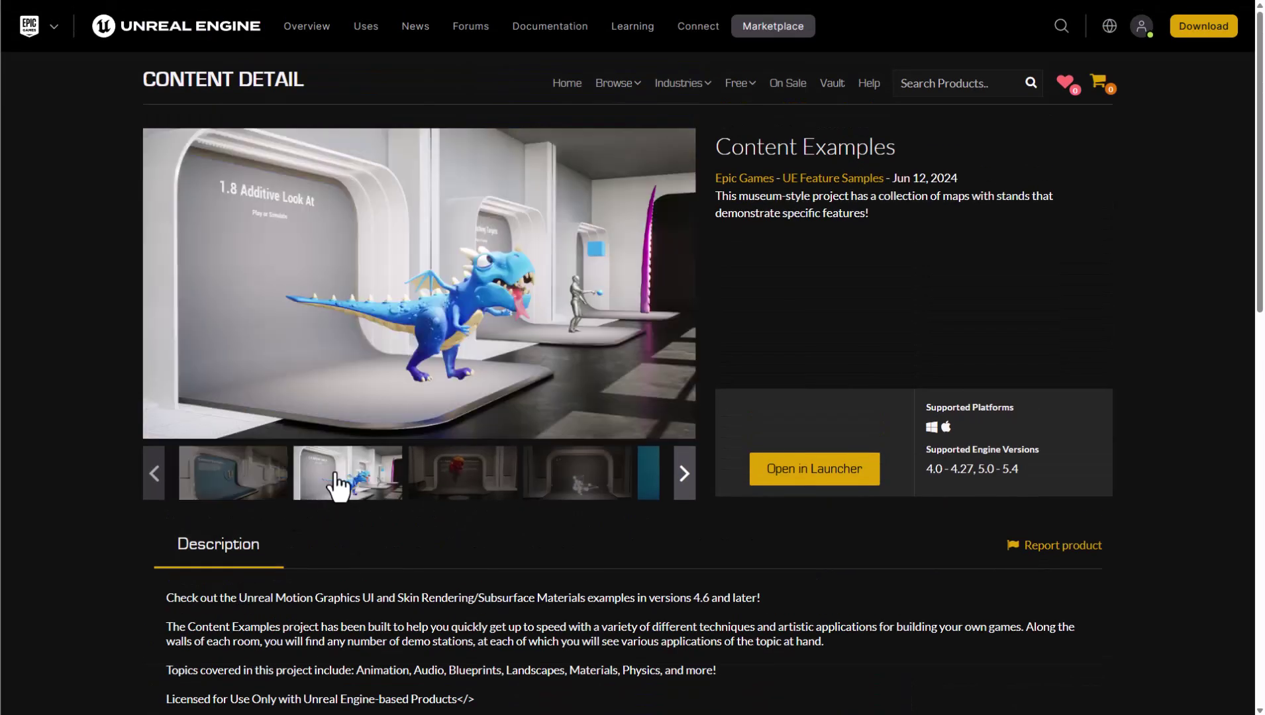
click(456, 479)
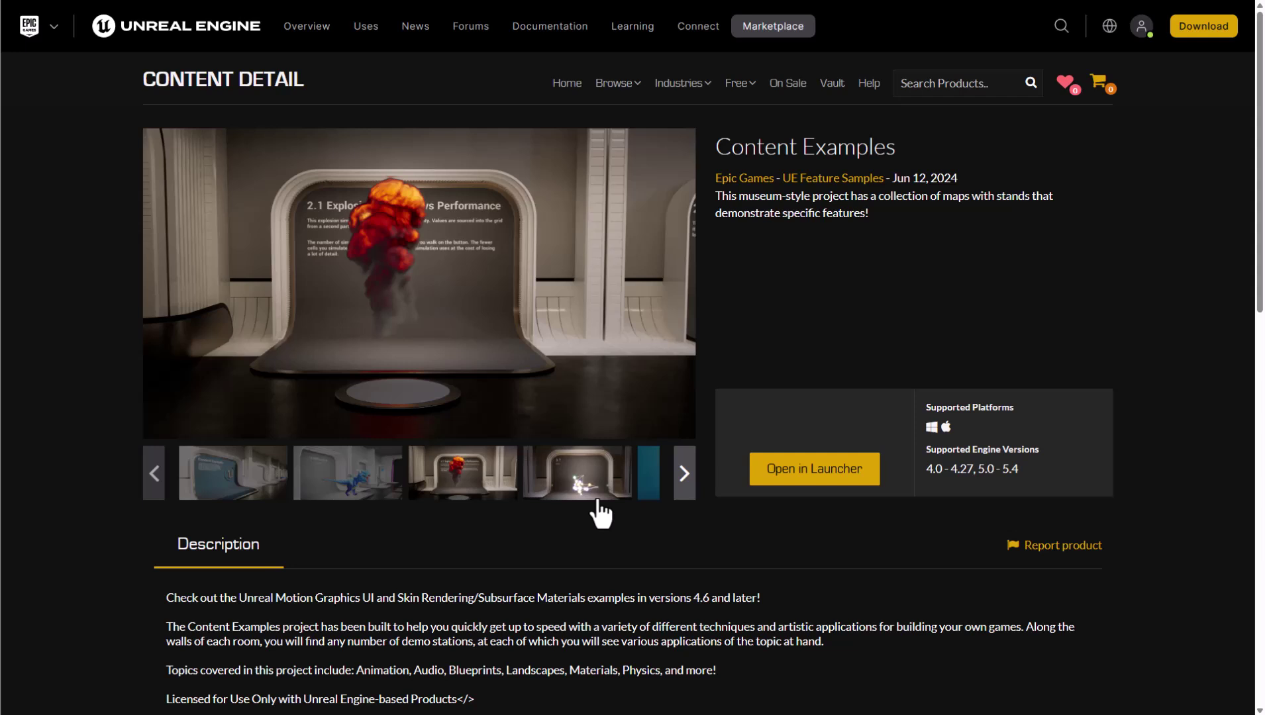
click(577, 474)
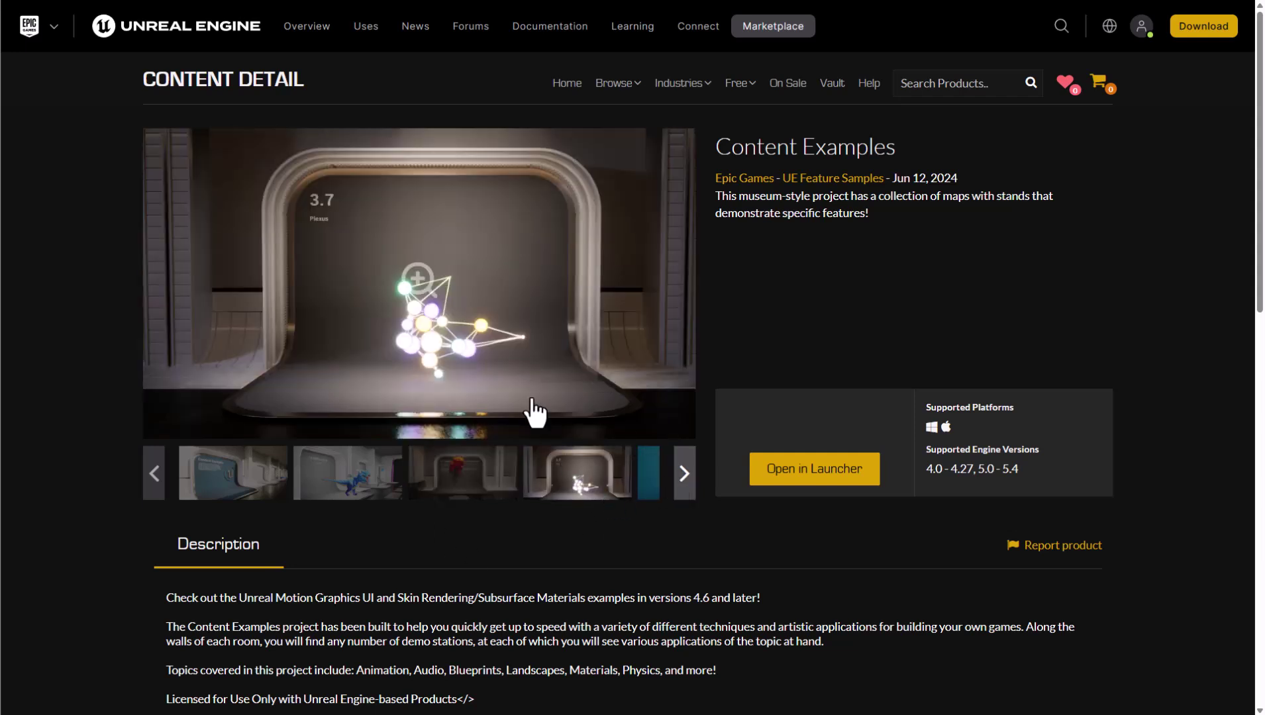
click(336, 489)
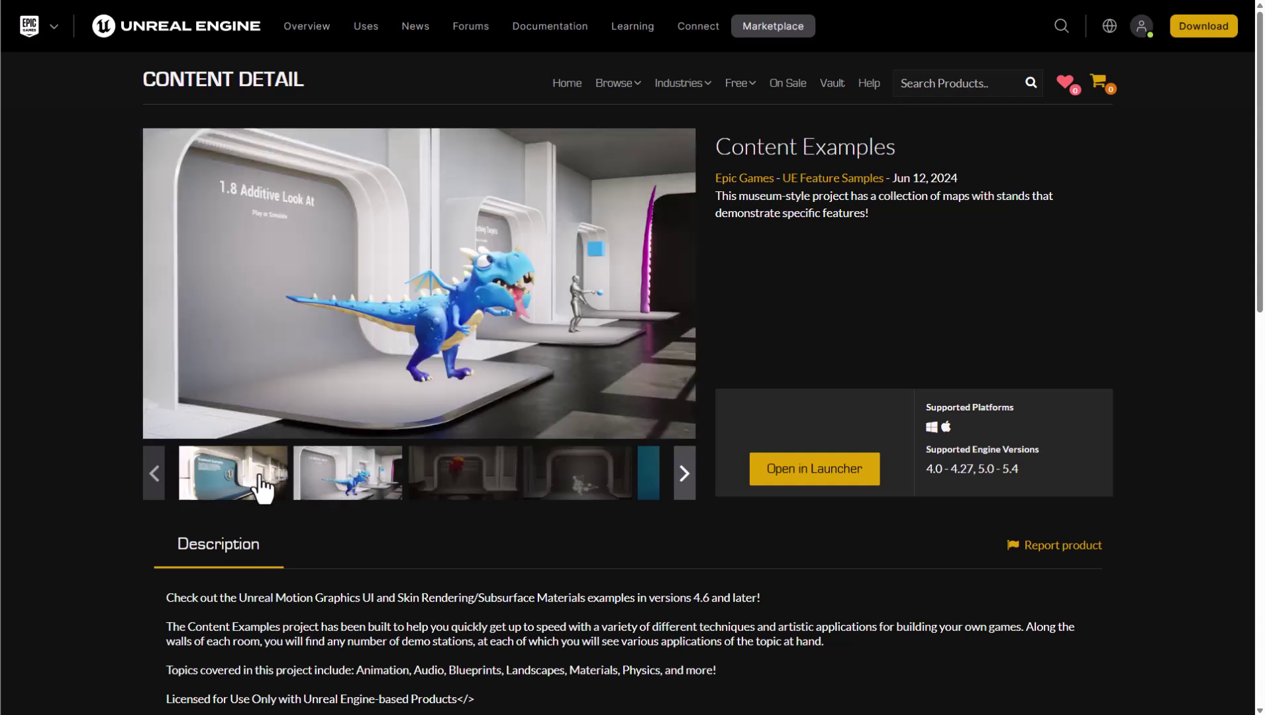
click(261, 483)
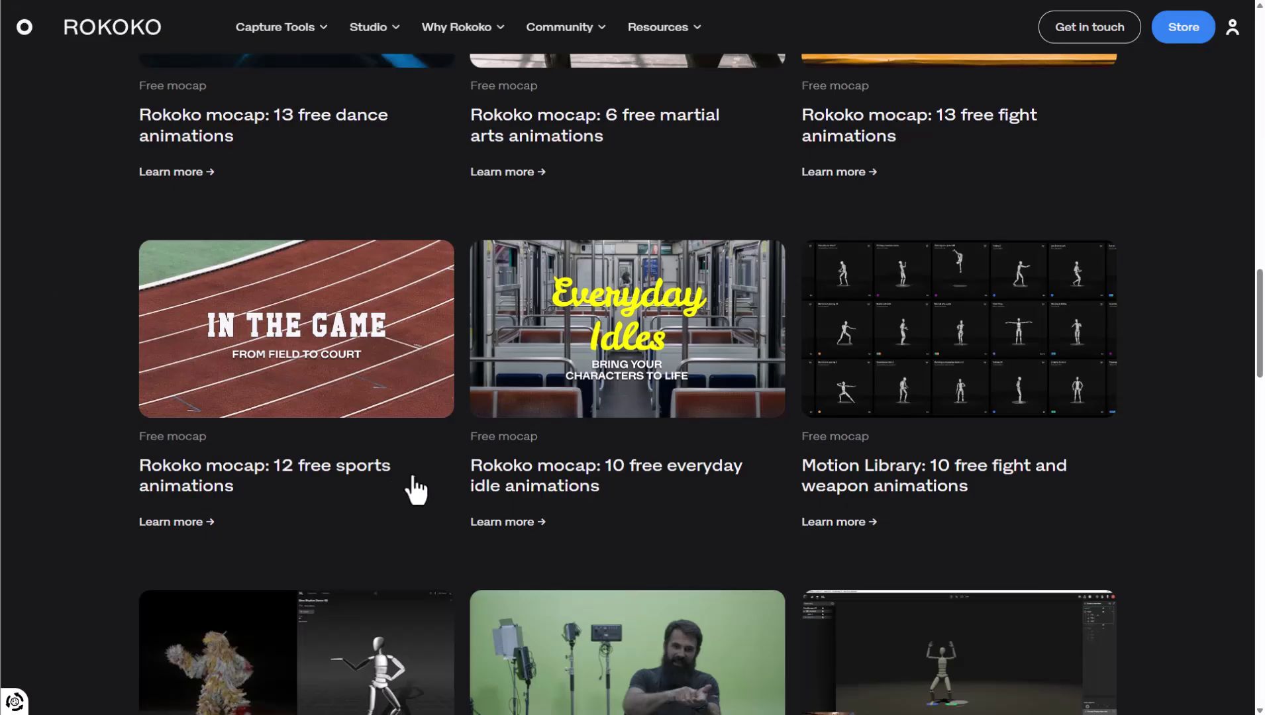
Step: Browse Rokoko's free resources, looking over the free mocap animation packs, 3D assets and e-books
scroll(433, 510, up, 5)
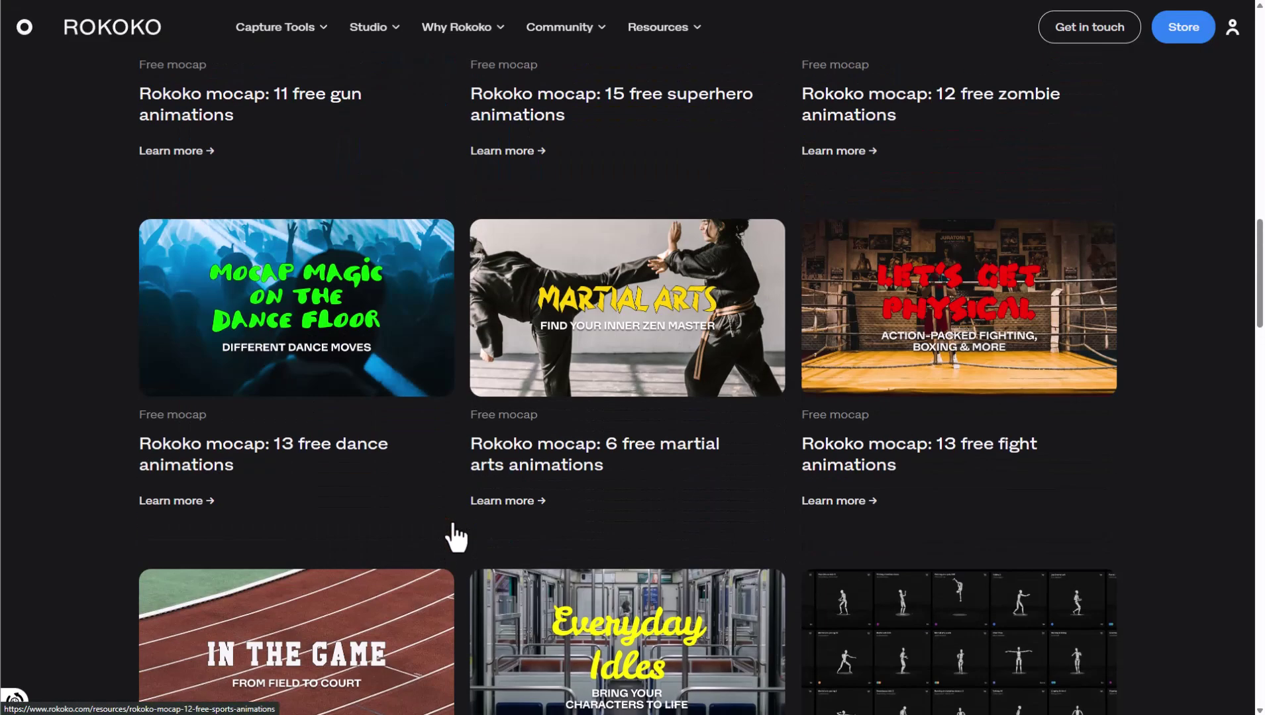
scroll(453, 524, up, 12)
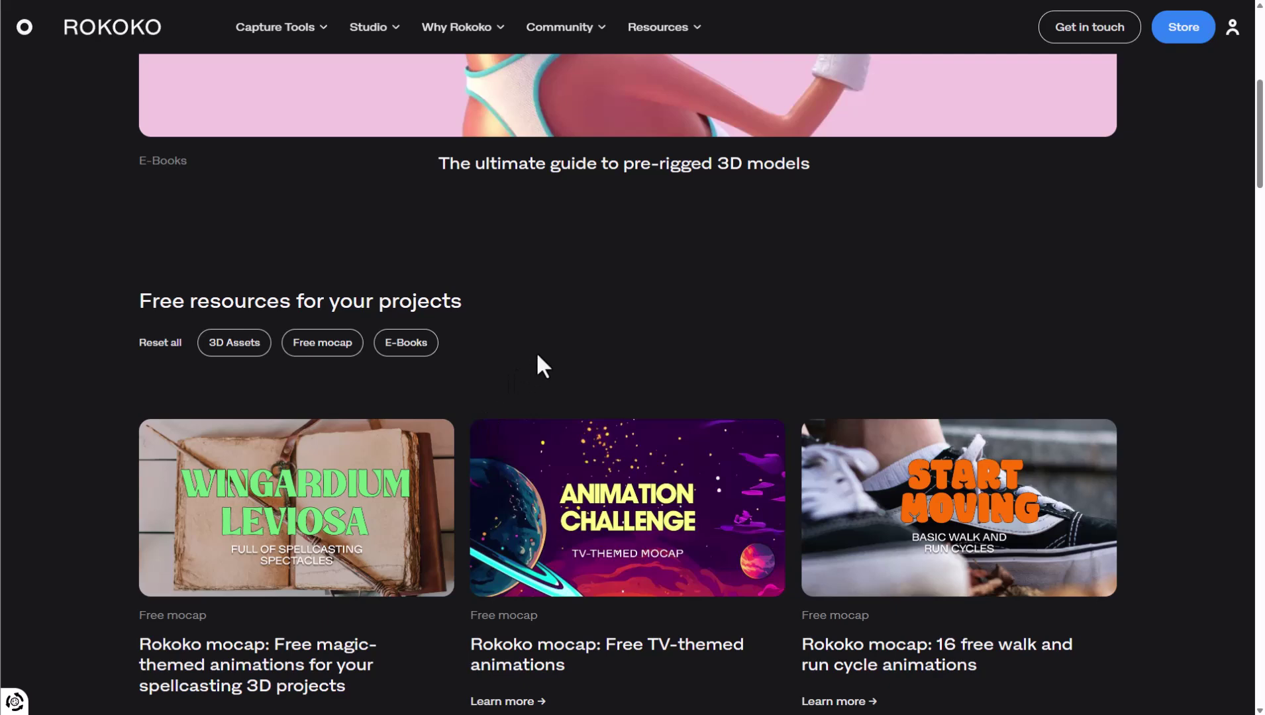
scroll(560, 384, down, 7)
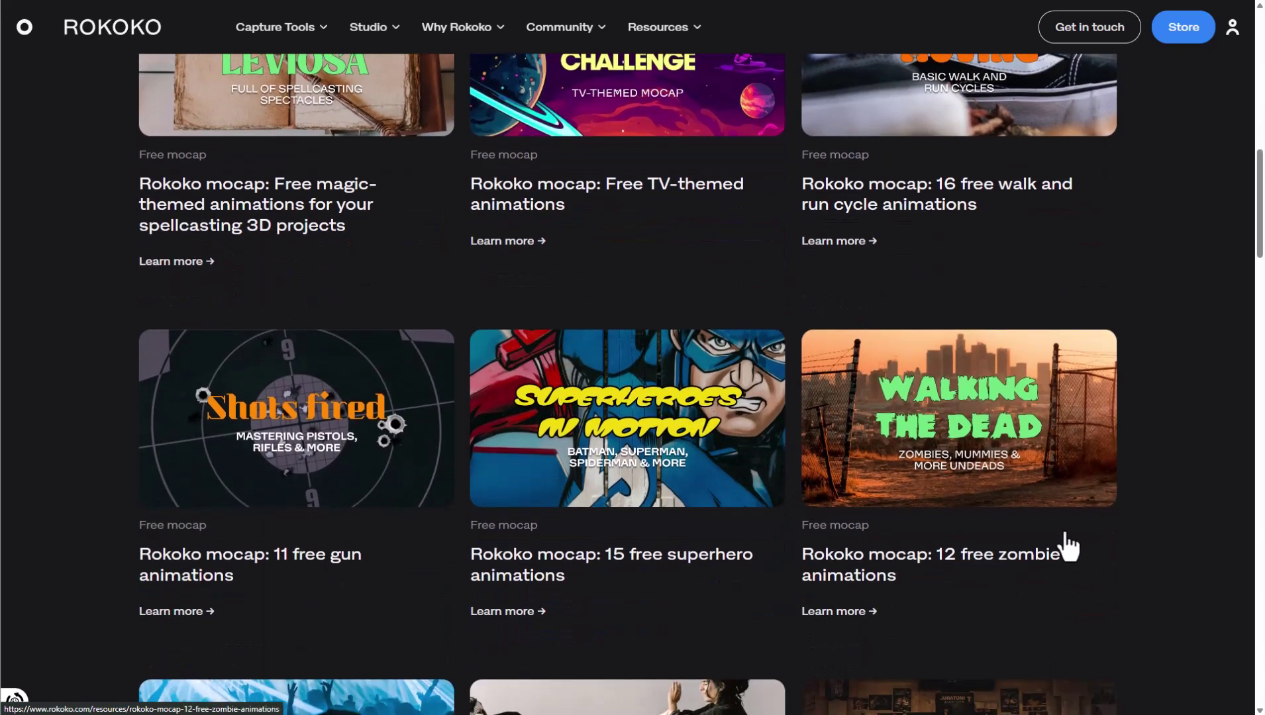
scroll(980, 457, down, 4)
scroll(359, 365, up, 1)
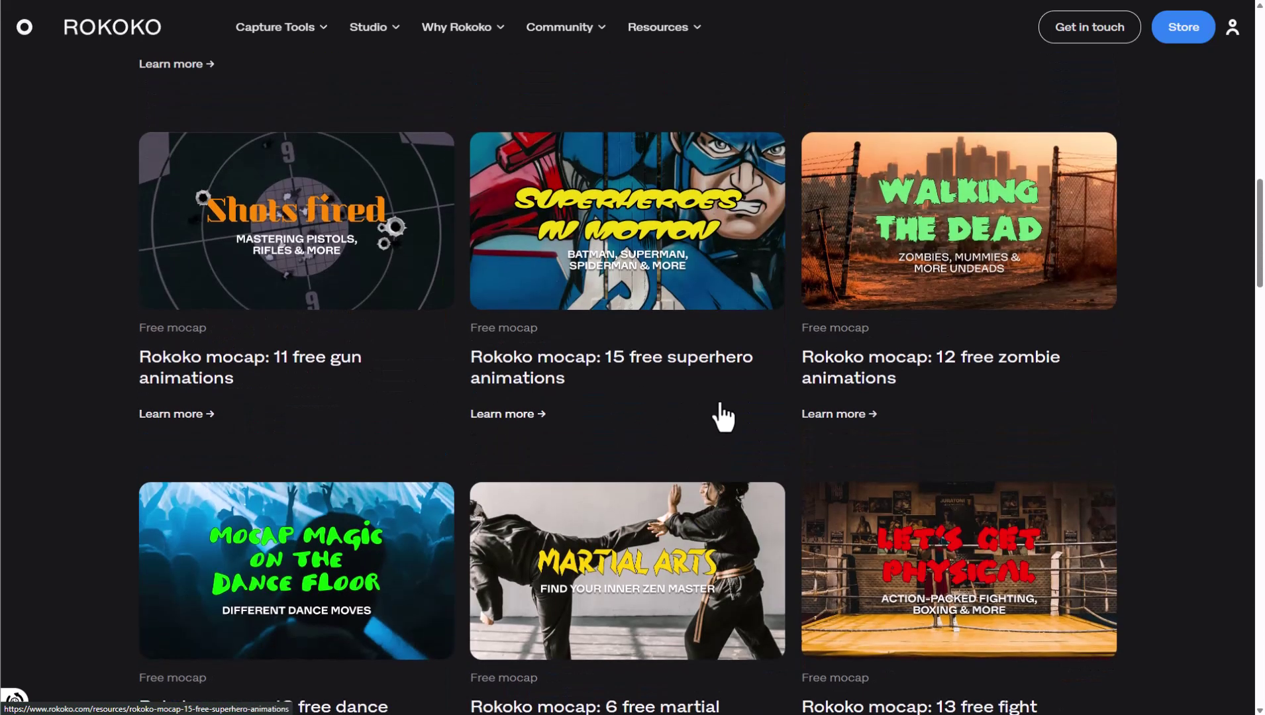
scroll(720, 415, down, 6)
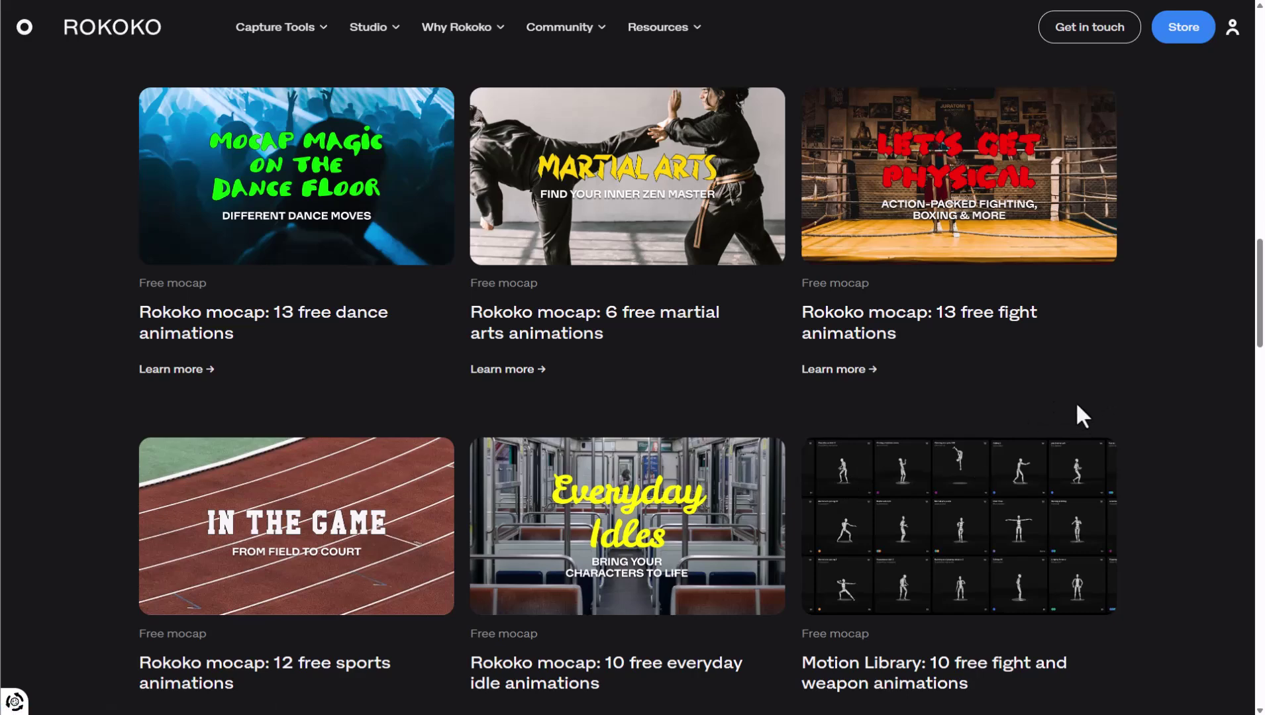
scroll(1063, 371, down, 12)
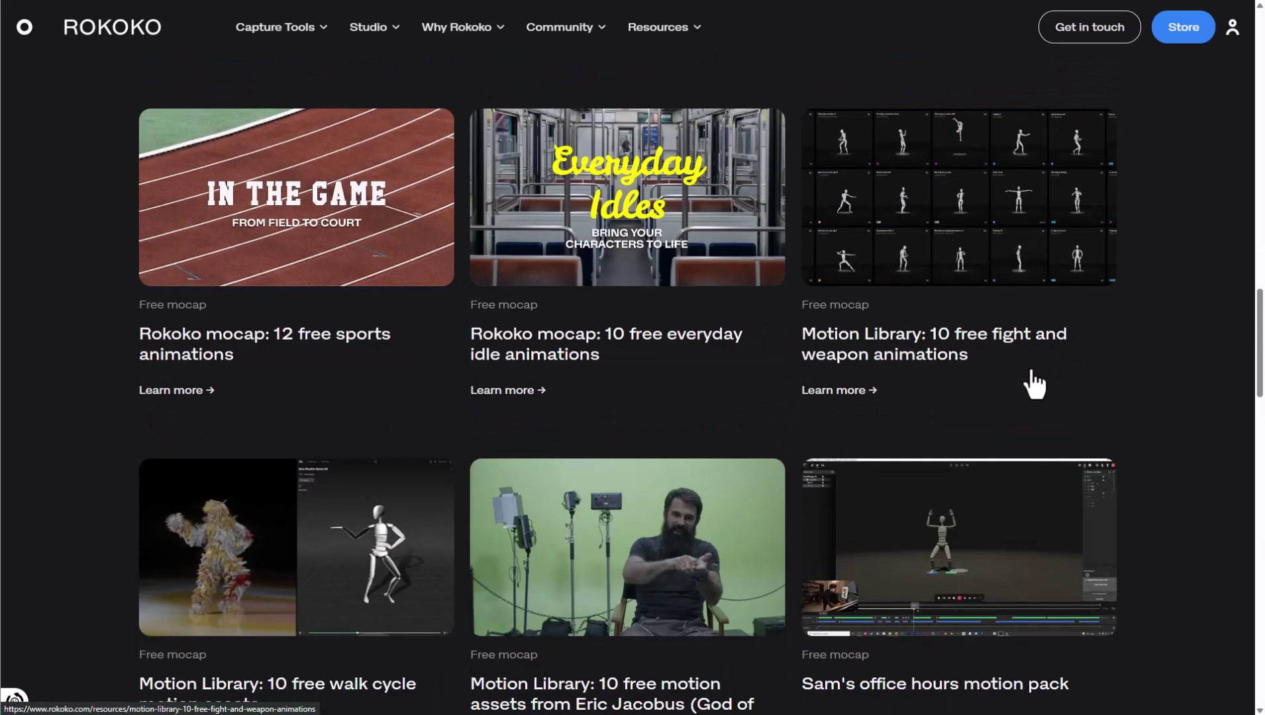
scroll(804, 371, down, 2)
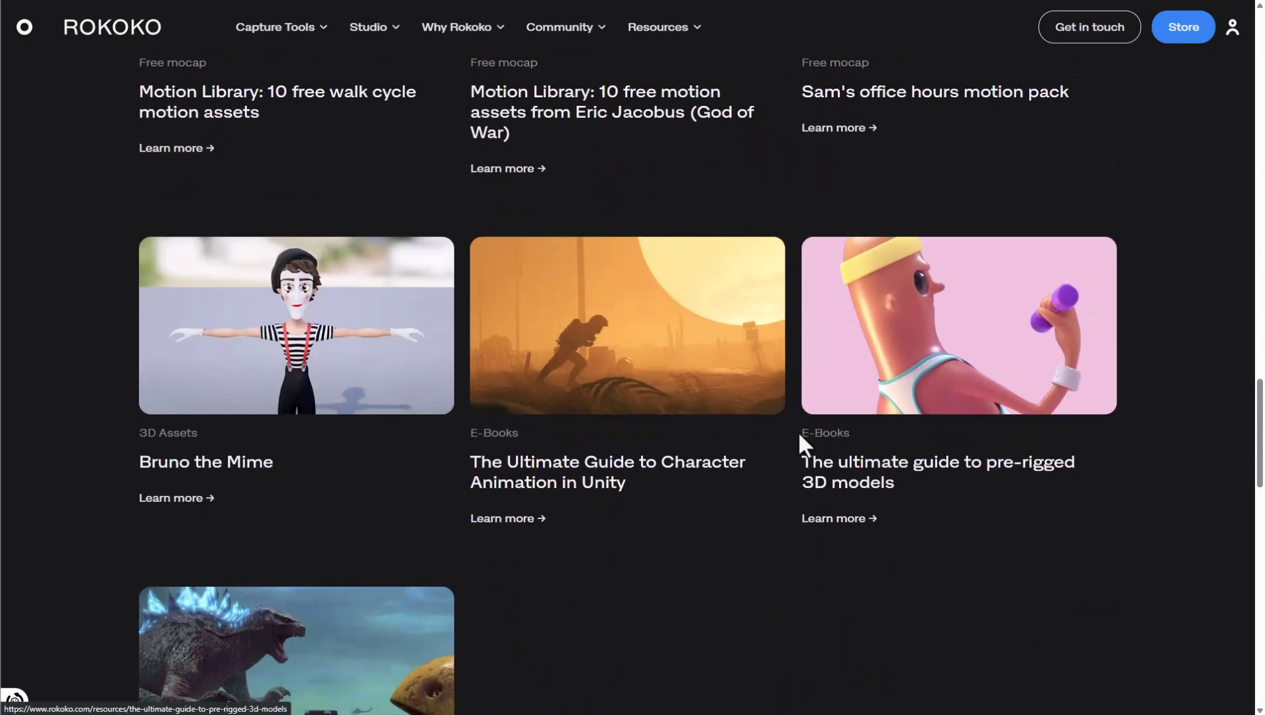
scroll(799, 436, up, 4)
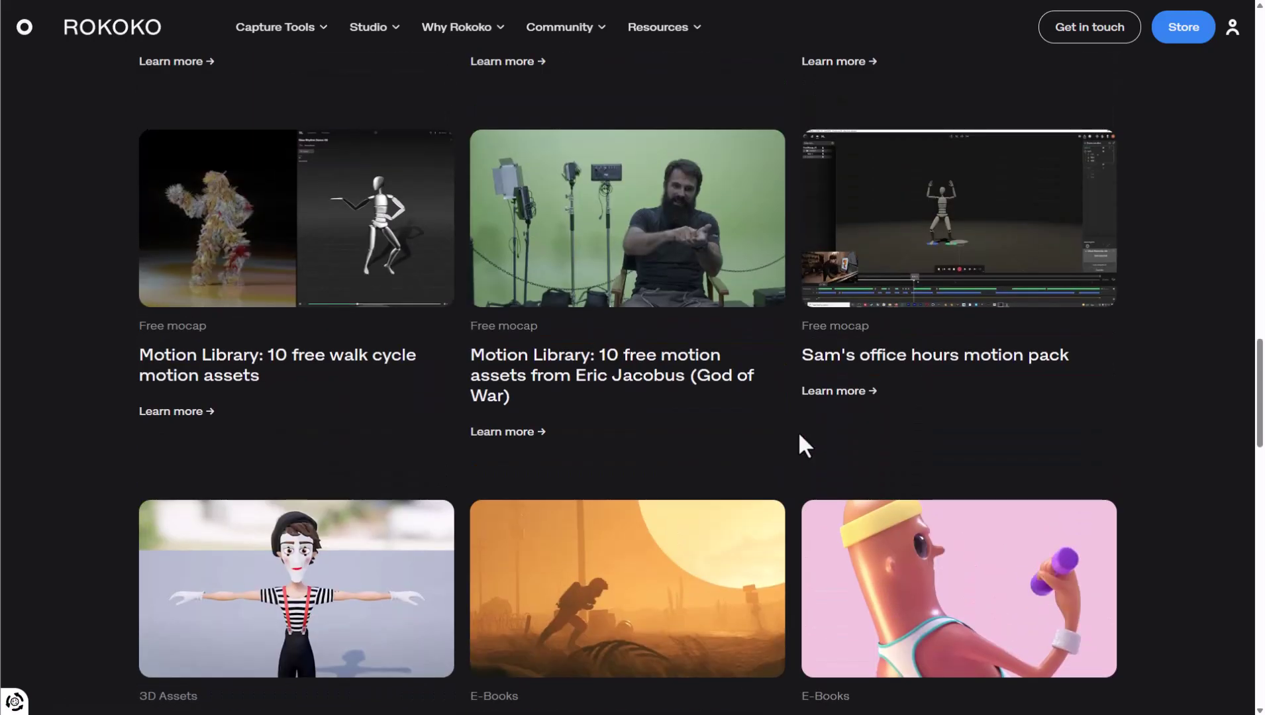
scroll(799, 435, up, 16)
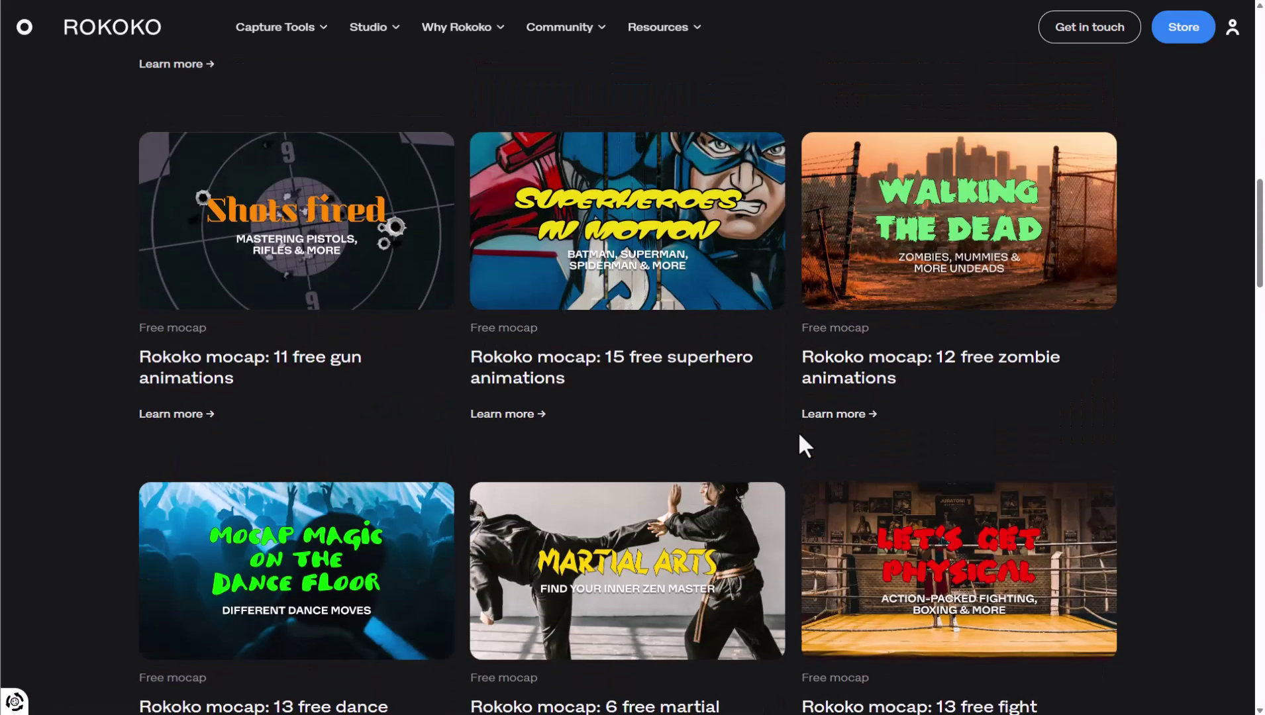
scroll(799, 431, up, 8)
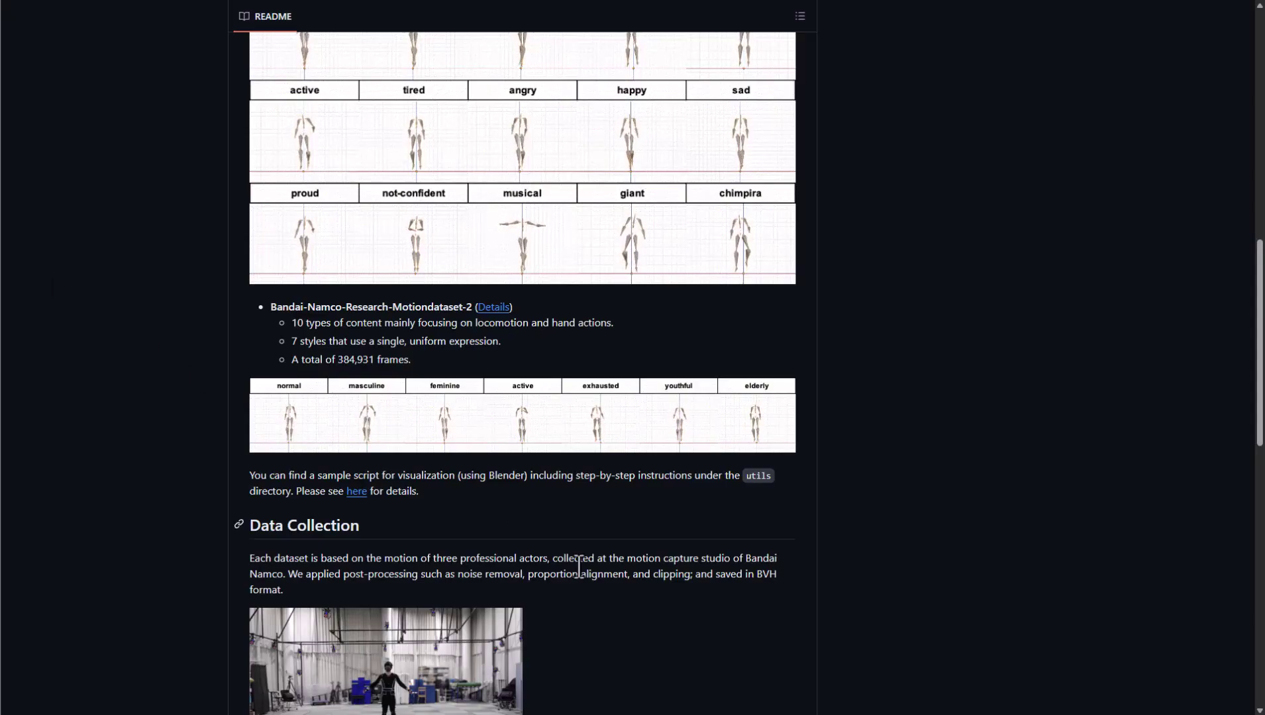
Step: Read the Bandai-Namco-Research-Motiondataset README, examining the two datasets' motion styles, the license and the related works
scroll(726, 607, up, 8)
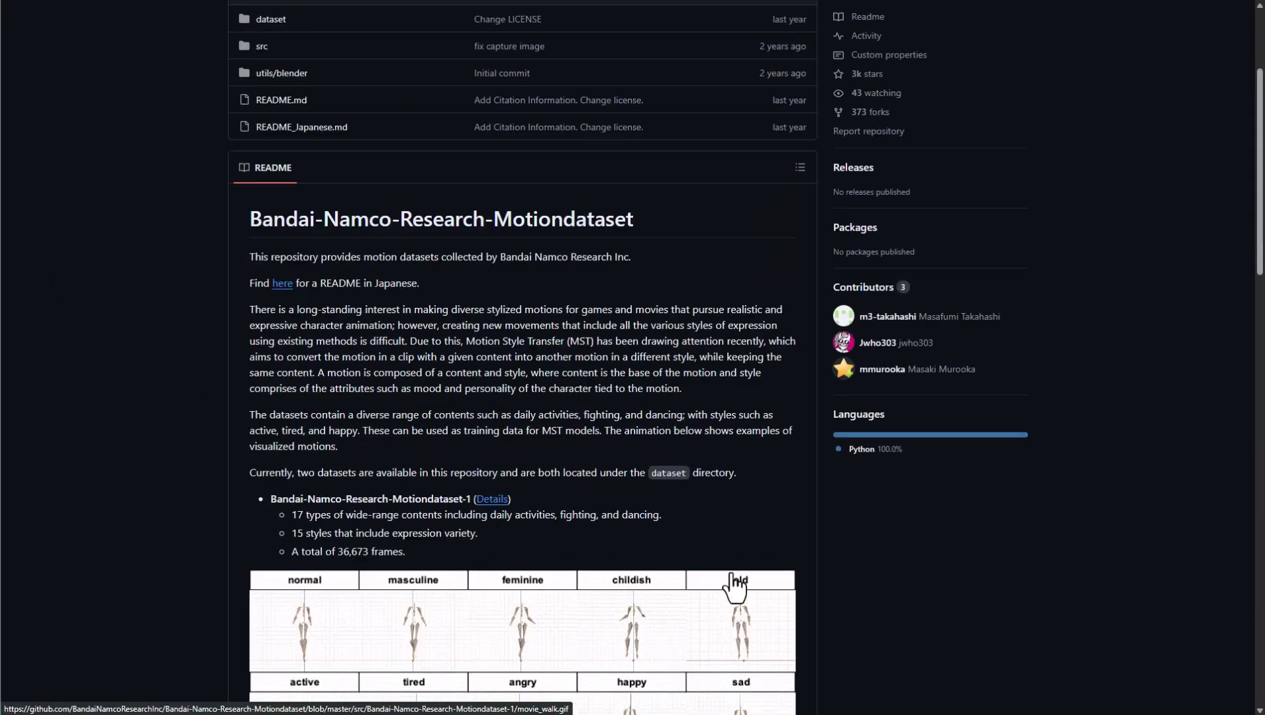
scroll(731, 574, up, 1)
scroll(754, 513, down, 20)
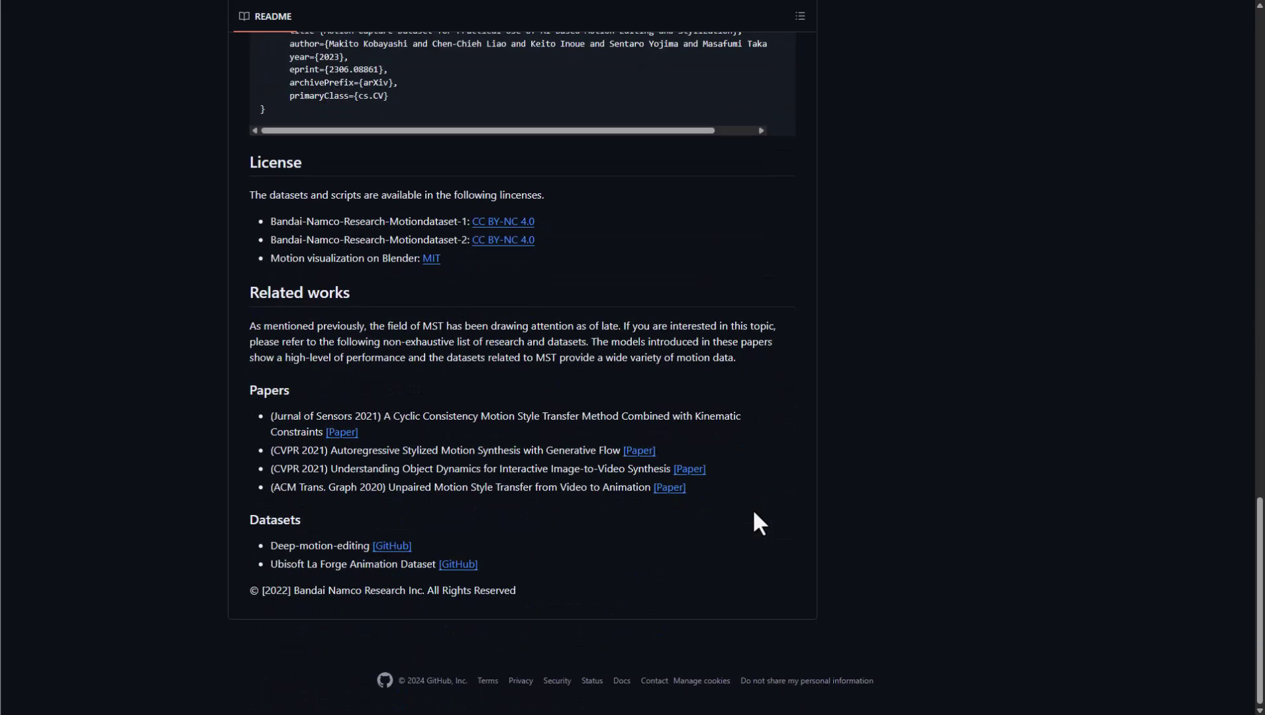
scroll(754, 512, up, 20)
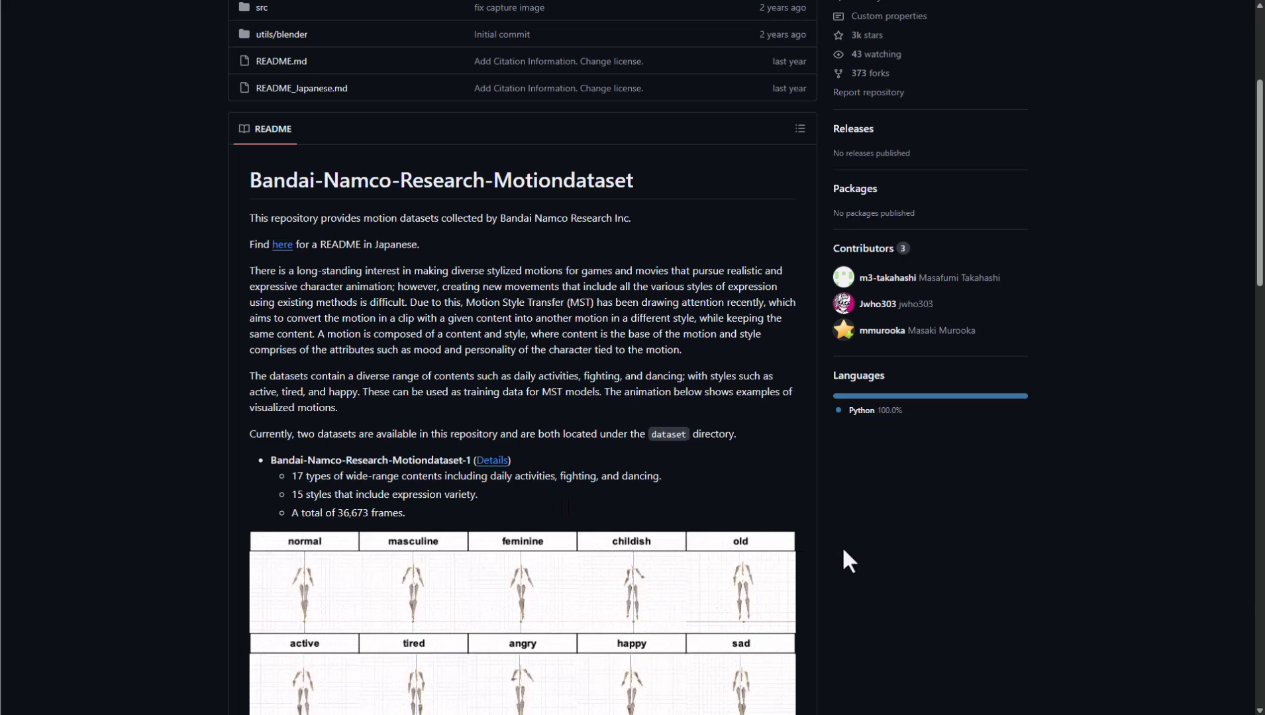
scroll(847, 557, down, 4)
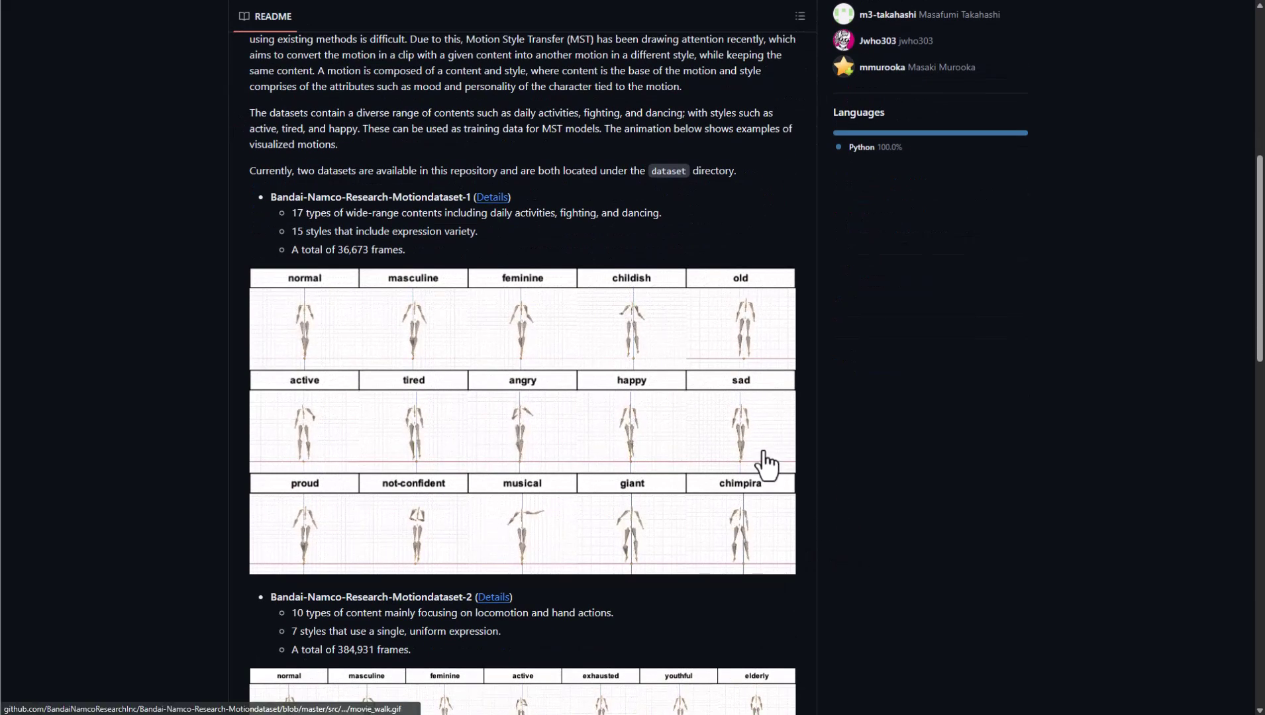
scroll(762, 466, down, 5)
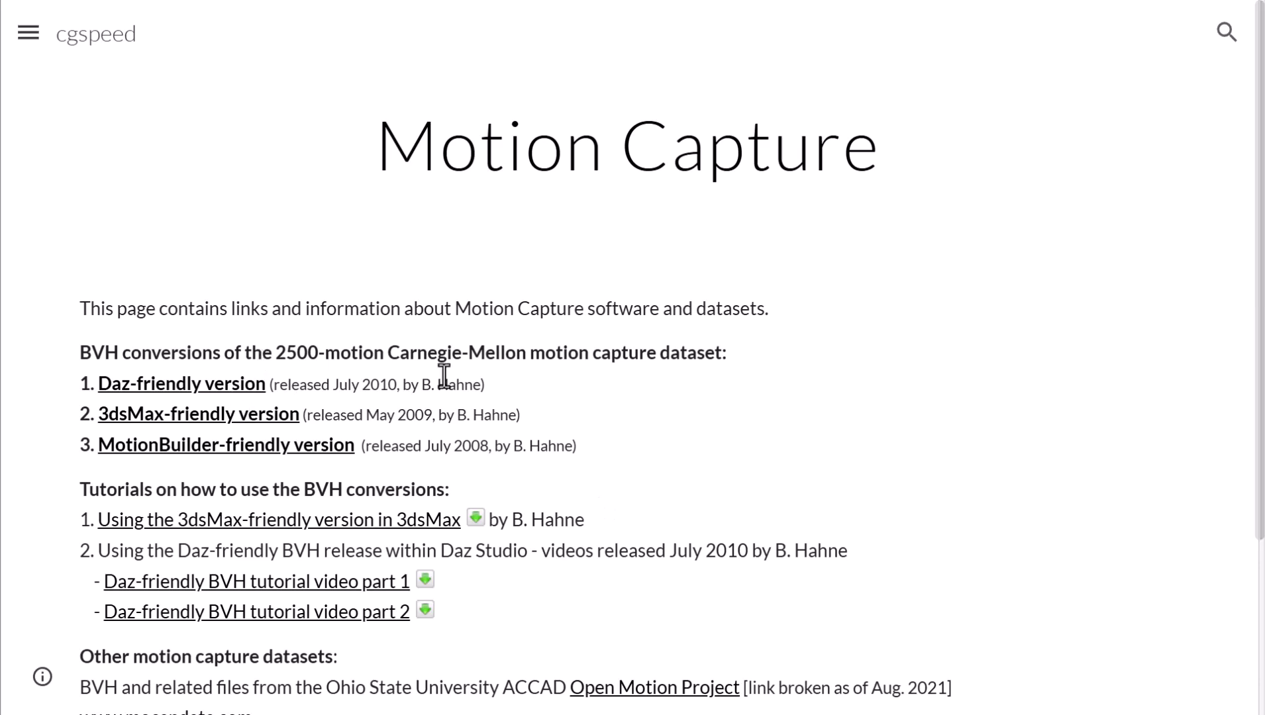
Step: Open the MotionBuilder-friendly BVH conversion from cgspeed's Motion Capture page and examine its 2010 re-release zip download links
scroll(851, 421, down, 4)
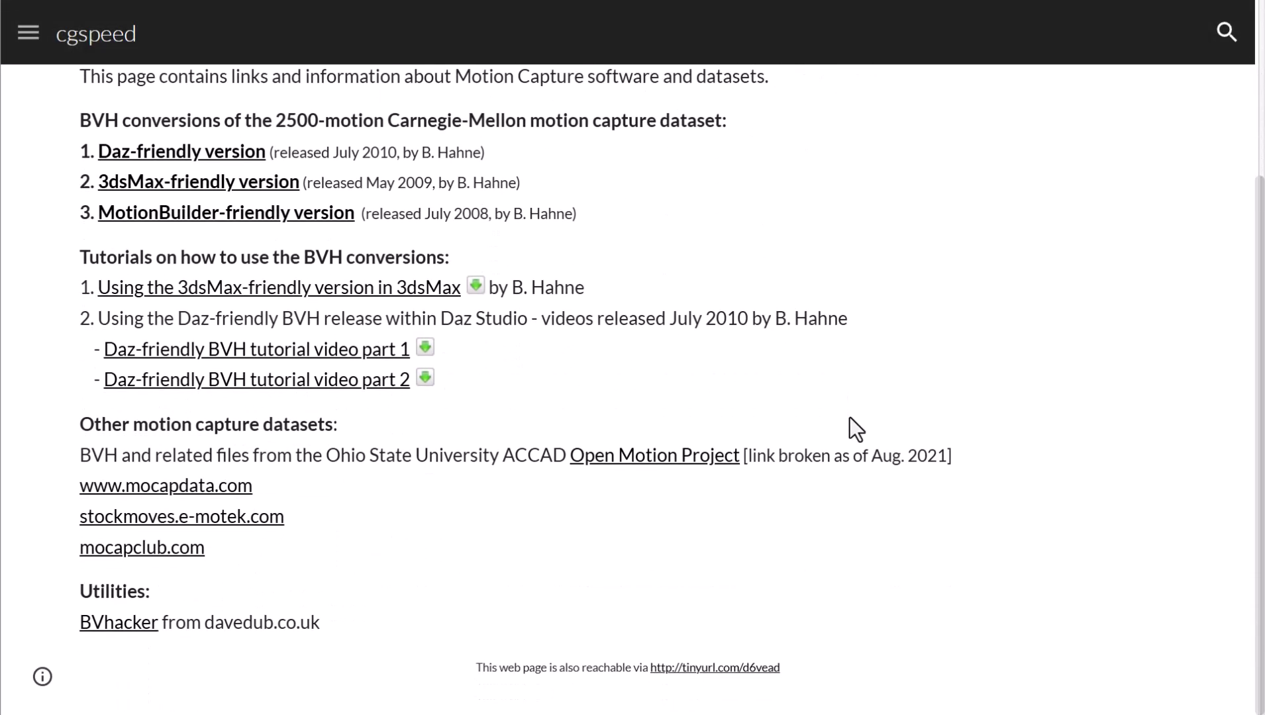
scroll(850, 418, up, 1)
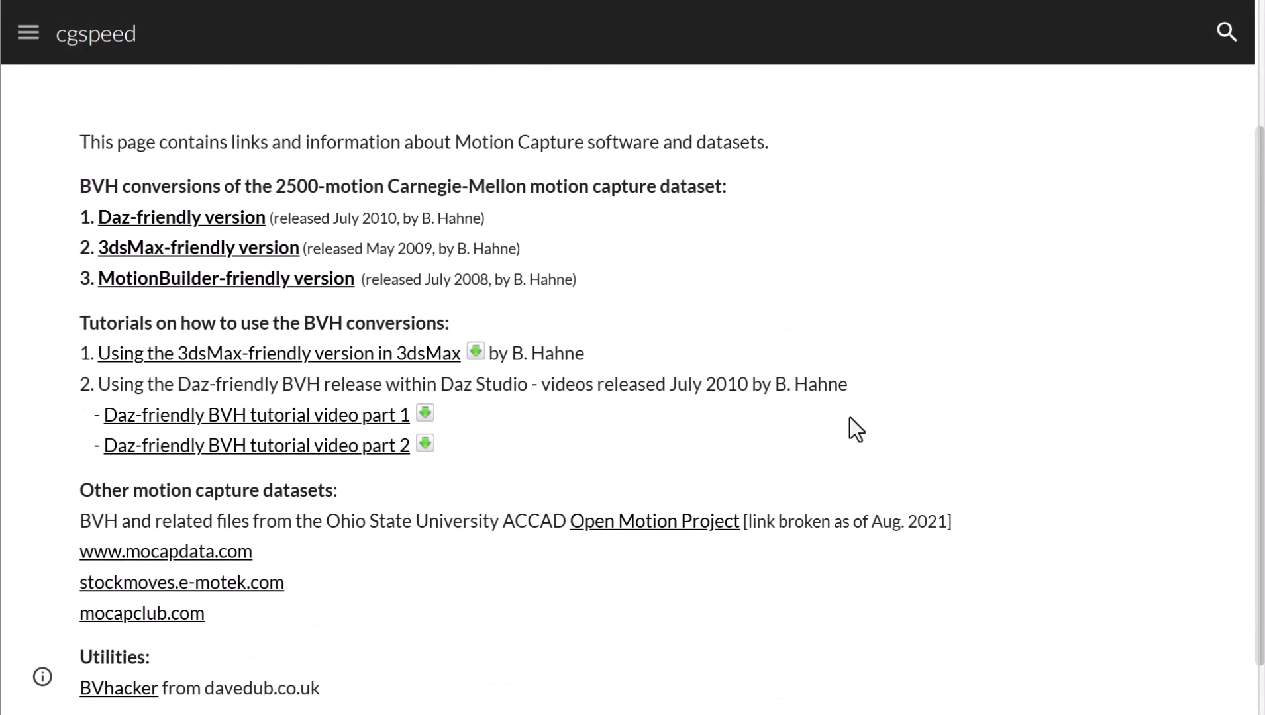
click(213, 282)
scroll(568, 402, down, 20)
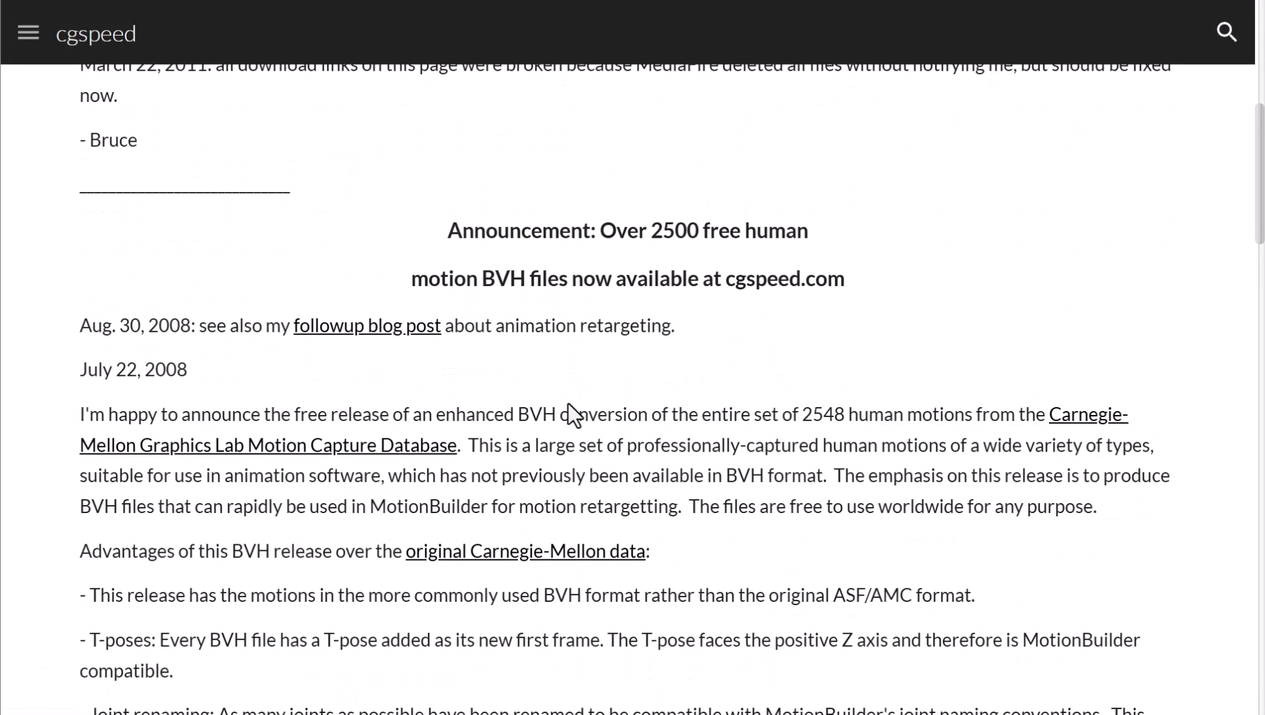
scroll(568, 404, down, 6)
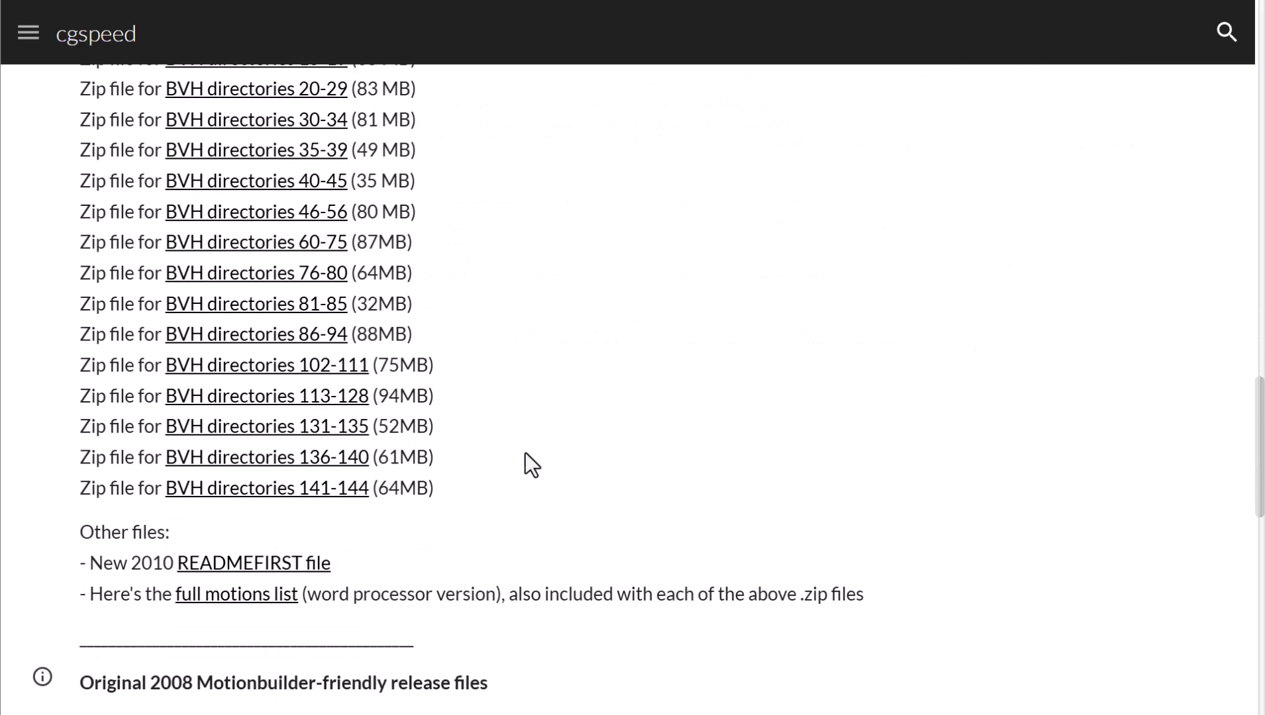
scroll(263, 550, up, 4)
scroll(264, 540, up, 3)
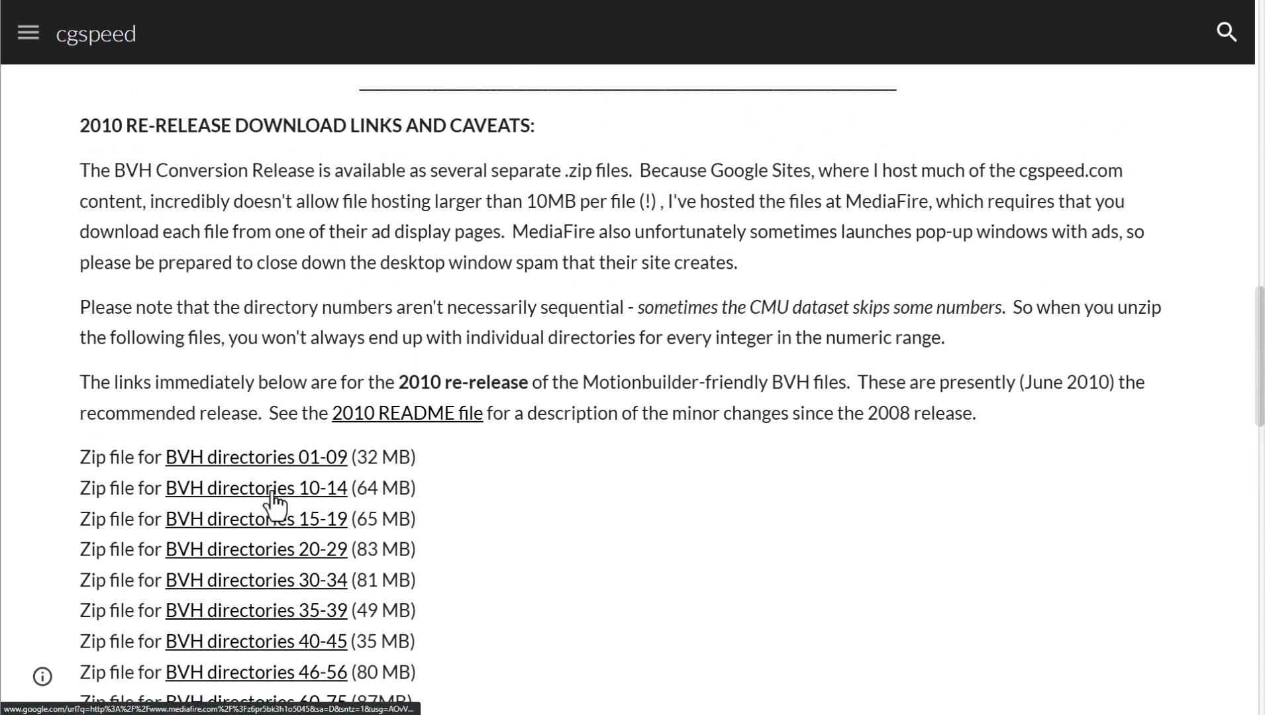
scroll(283, 476, down, 8)
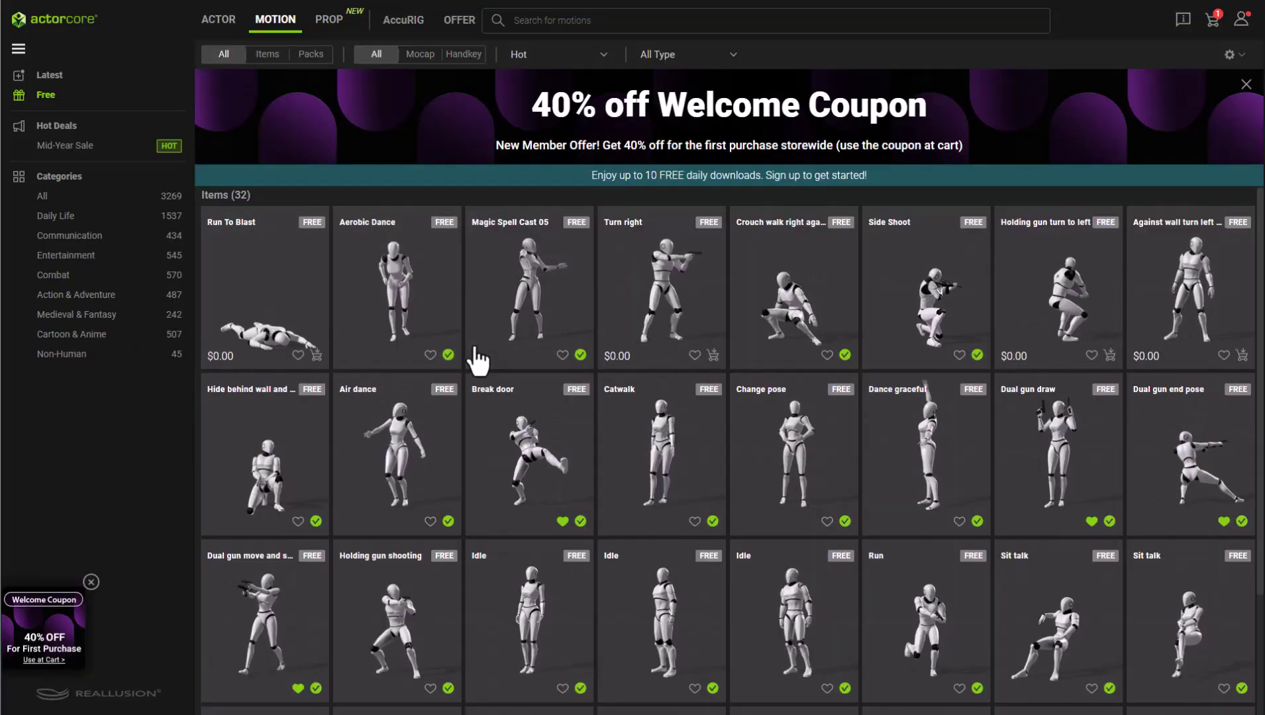
Step: Look over the free motion items in the ActorCore library
scroll(478, 361, down, 1)
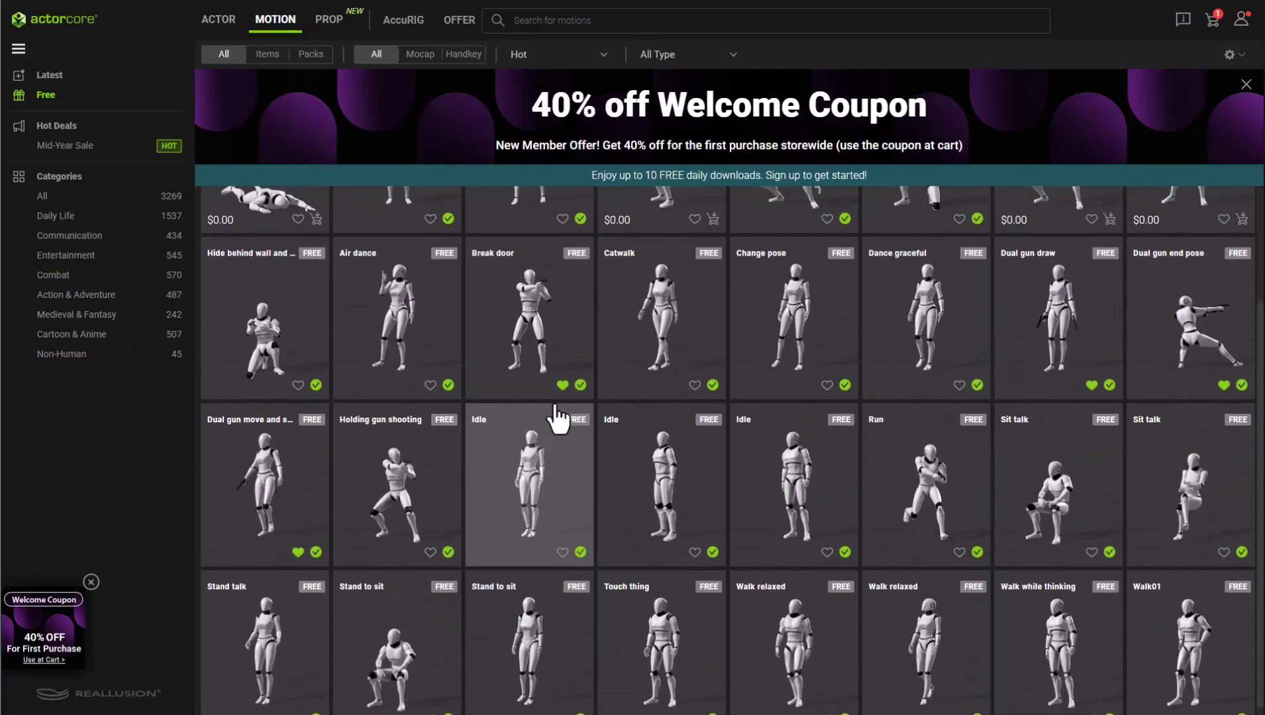
scroll(558, 418, up, 1)
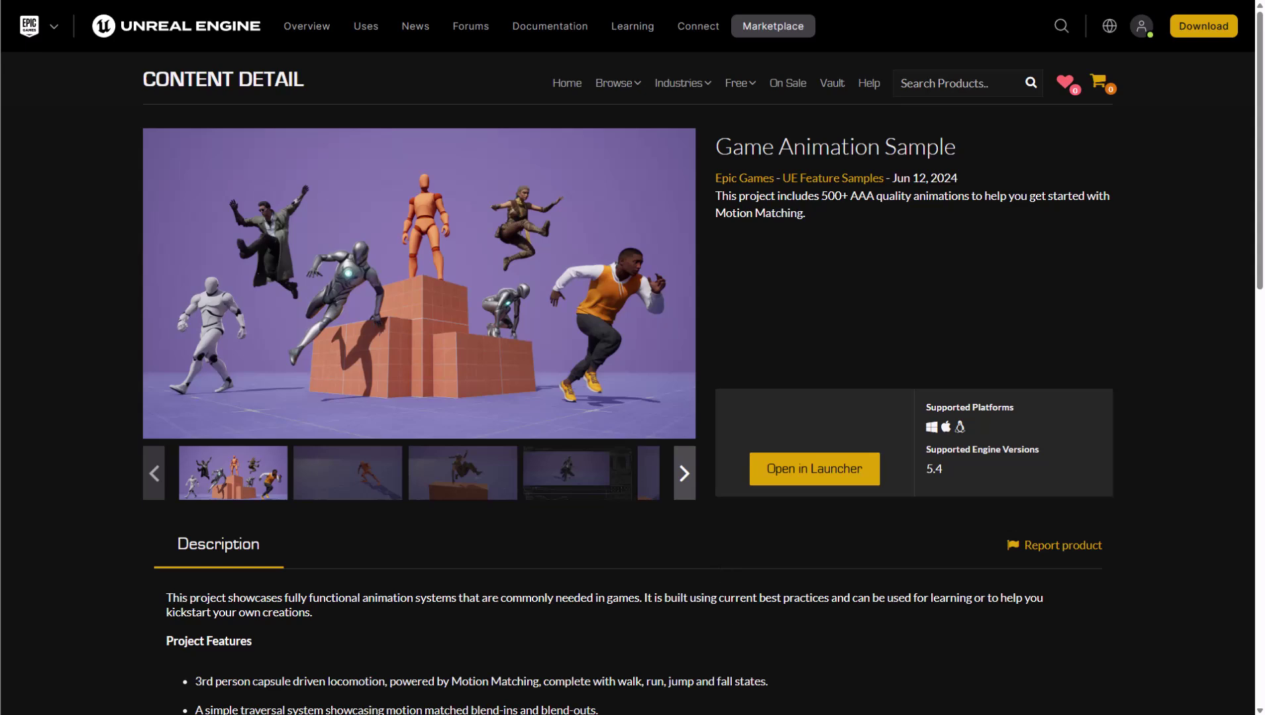
Step: Switch to the GameAnimationSample project in Unreal Editor, look around DefaultLevel and start playing it in the editor
key(alt+Tab)
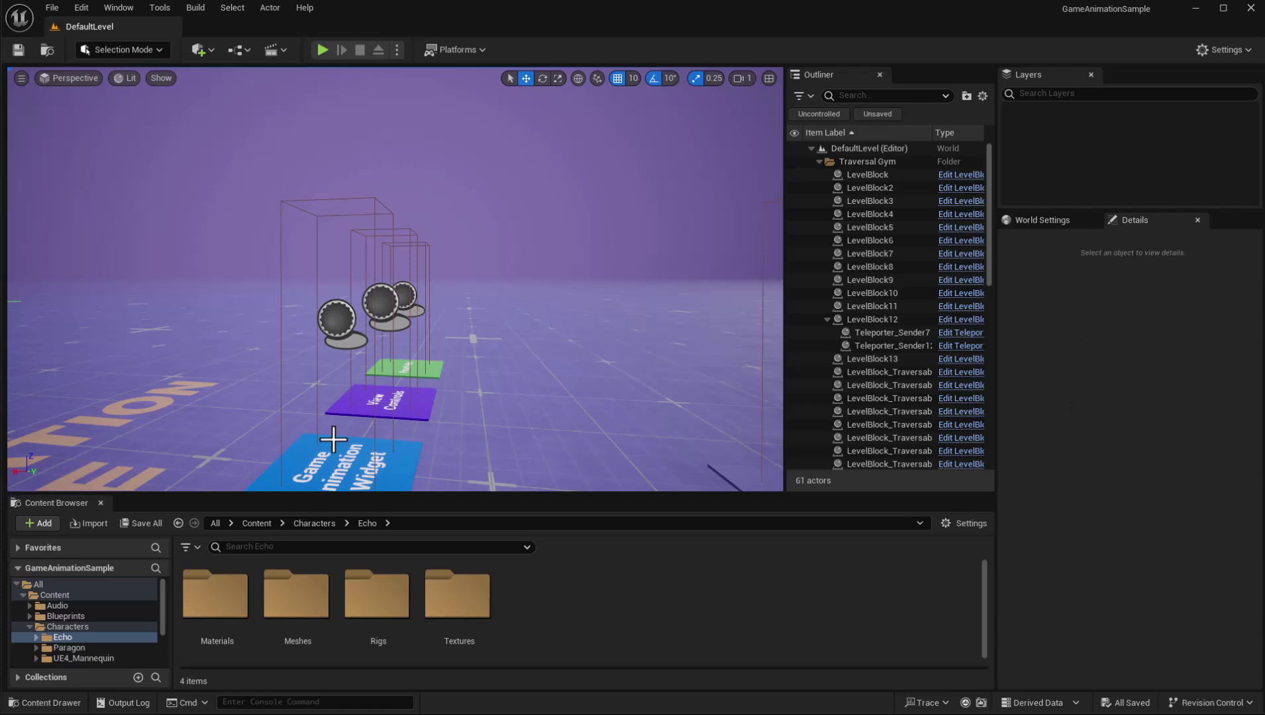
drag(414, 420, 343, 126)
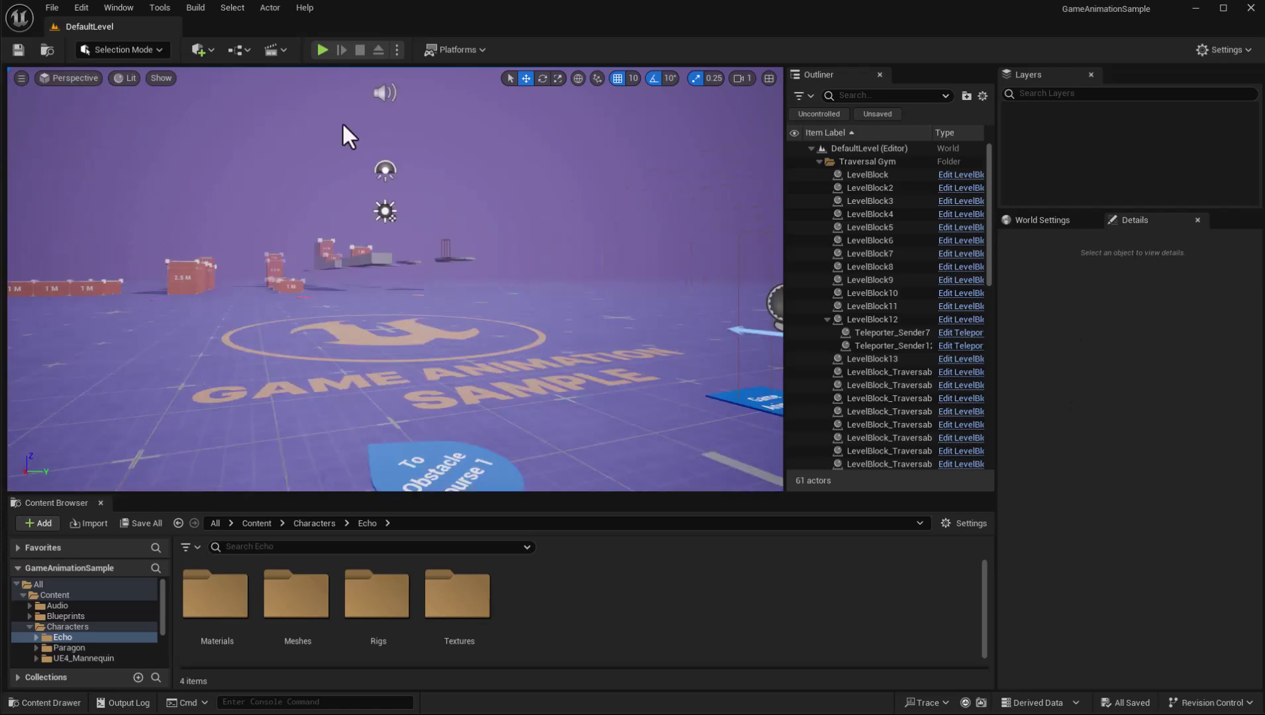
click(322, 49)
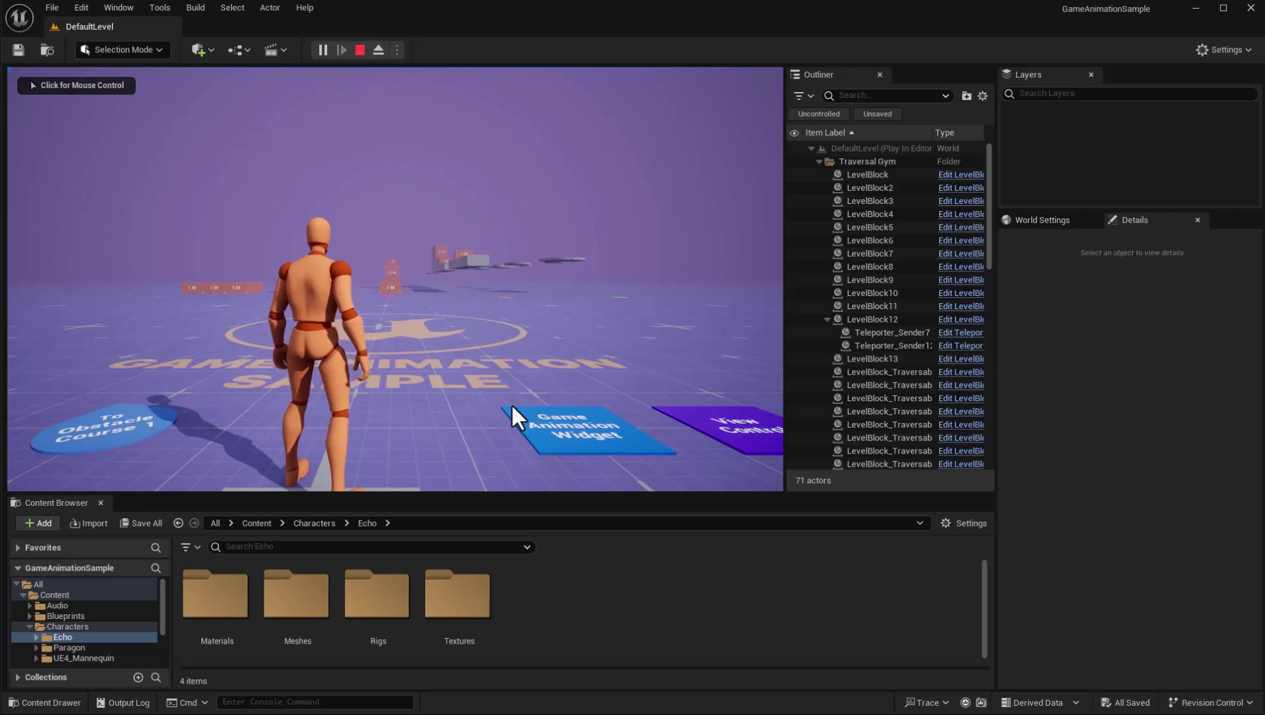
Step: Enlarge the play viewport across the Outliner, Details and Content Browser areas, and take control of the character to walk forward
drag(784, 297, 1261, 345)
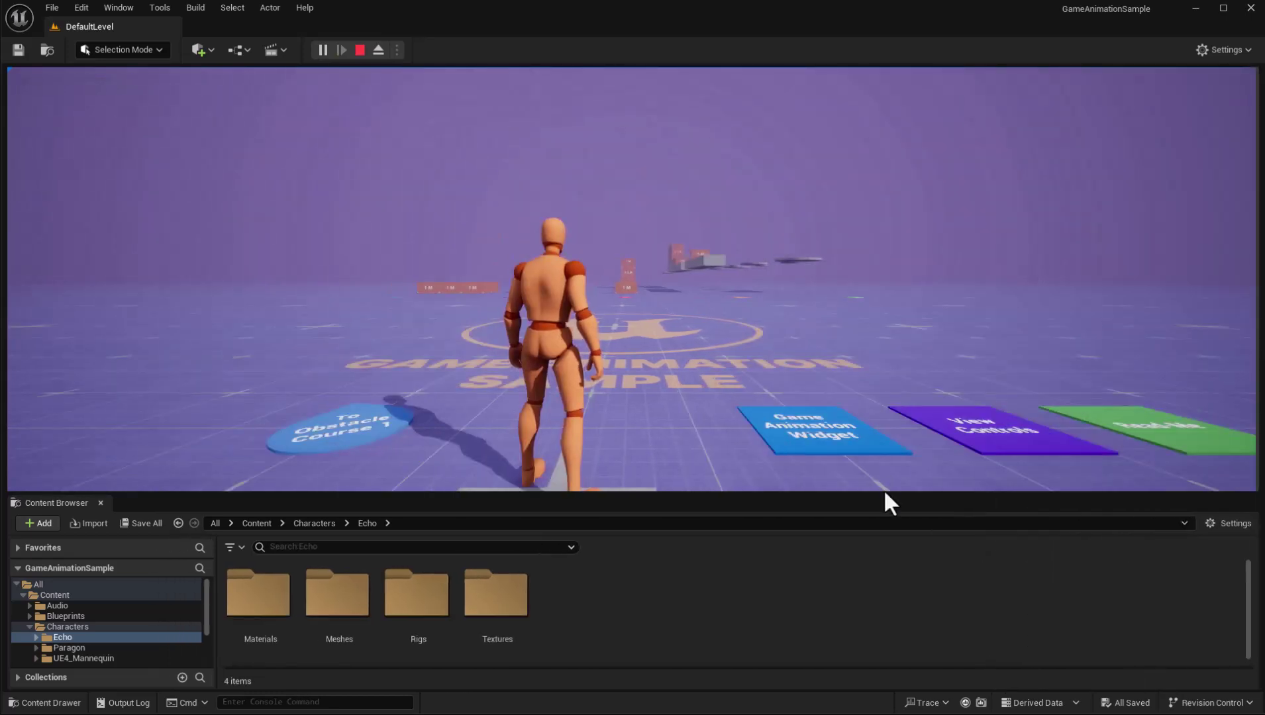
drag(886, 491, 794, 686)
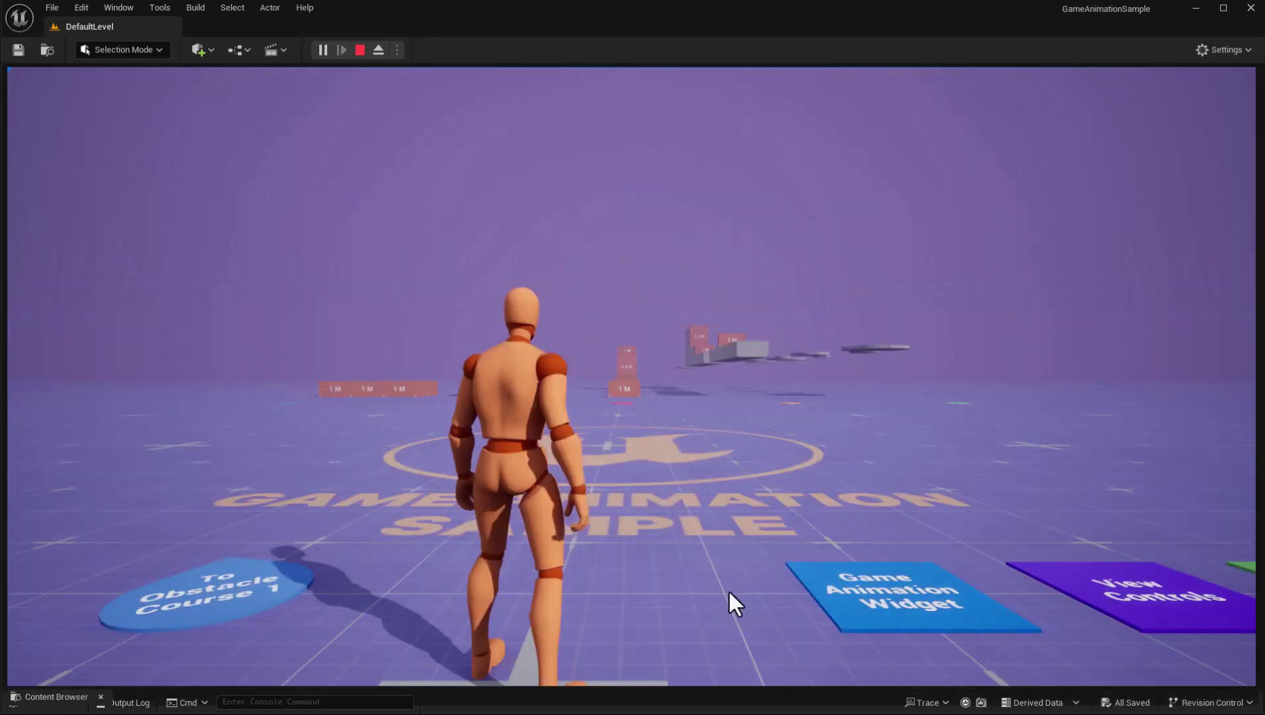
click(694, 570)
key(w)
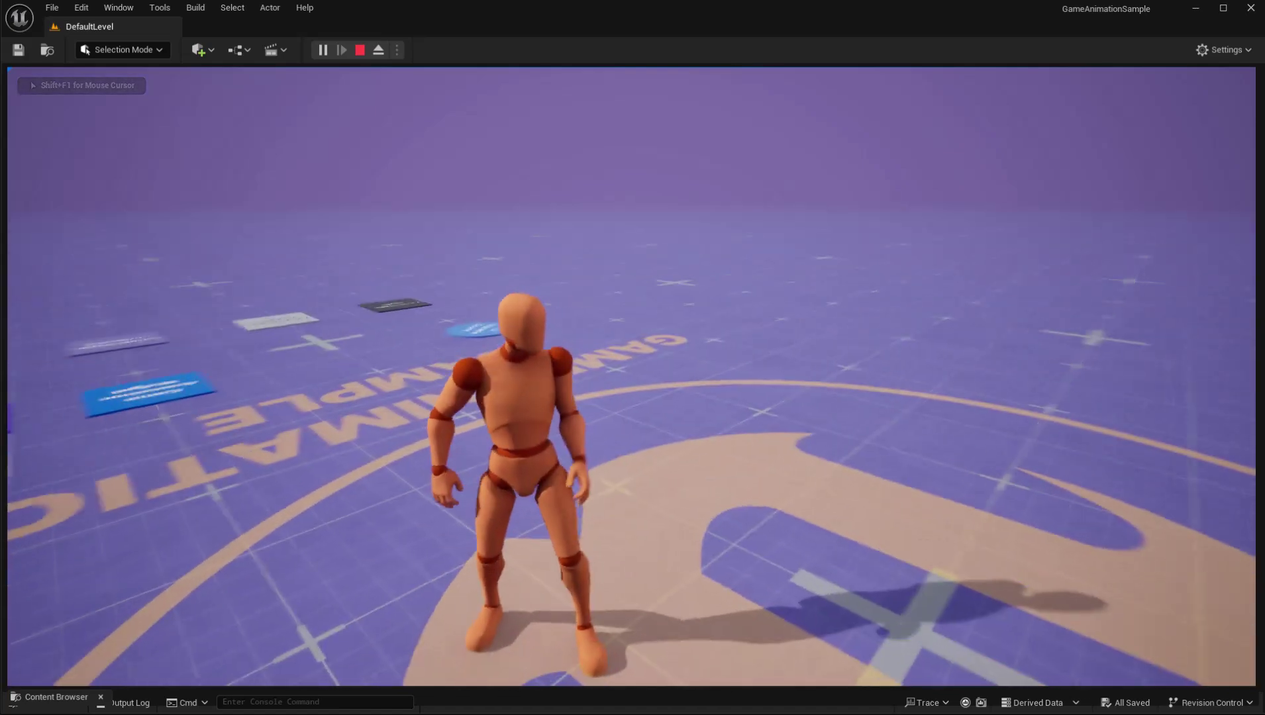
Step: Run the character over the Level Style Colorful, Light and Dark pads, leaving the level dark, and on to Obstacle Course 1
key(w)
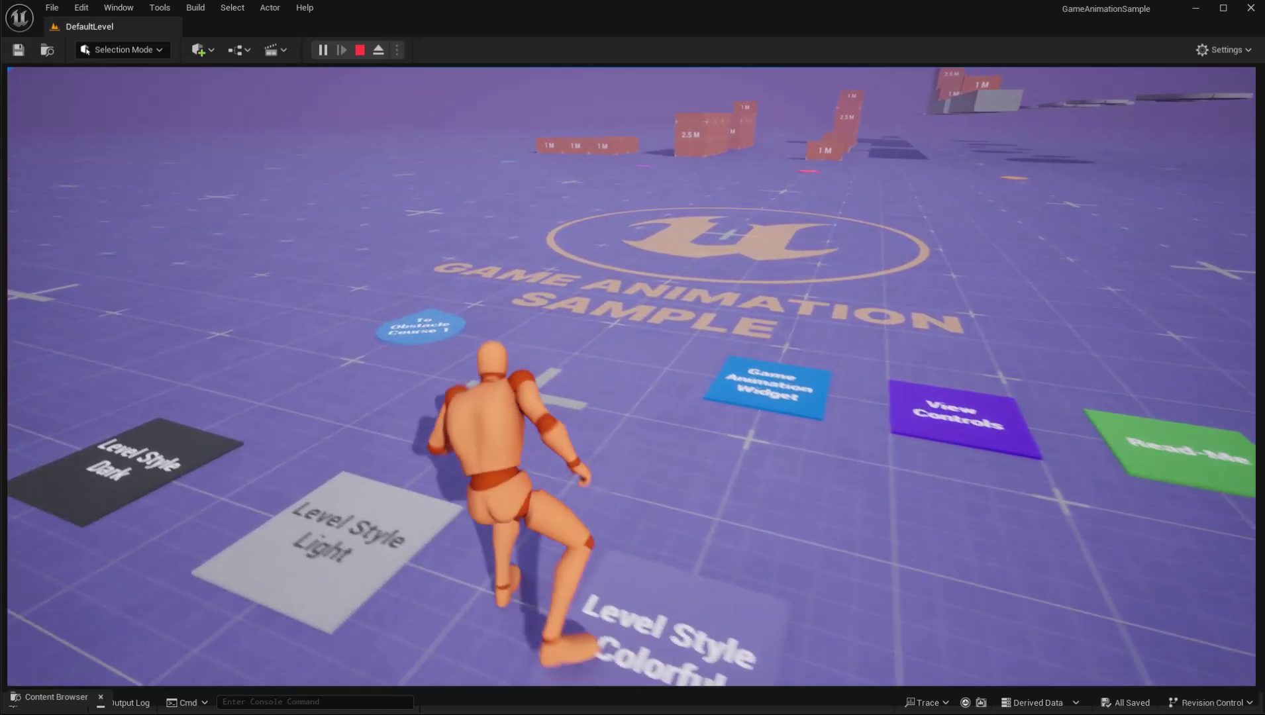
key(a)
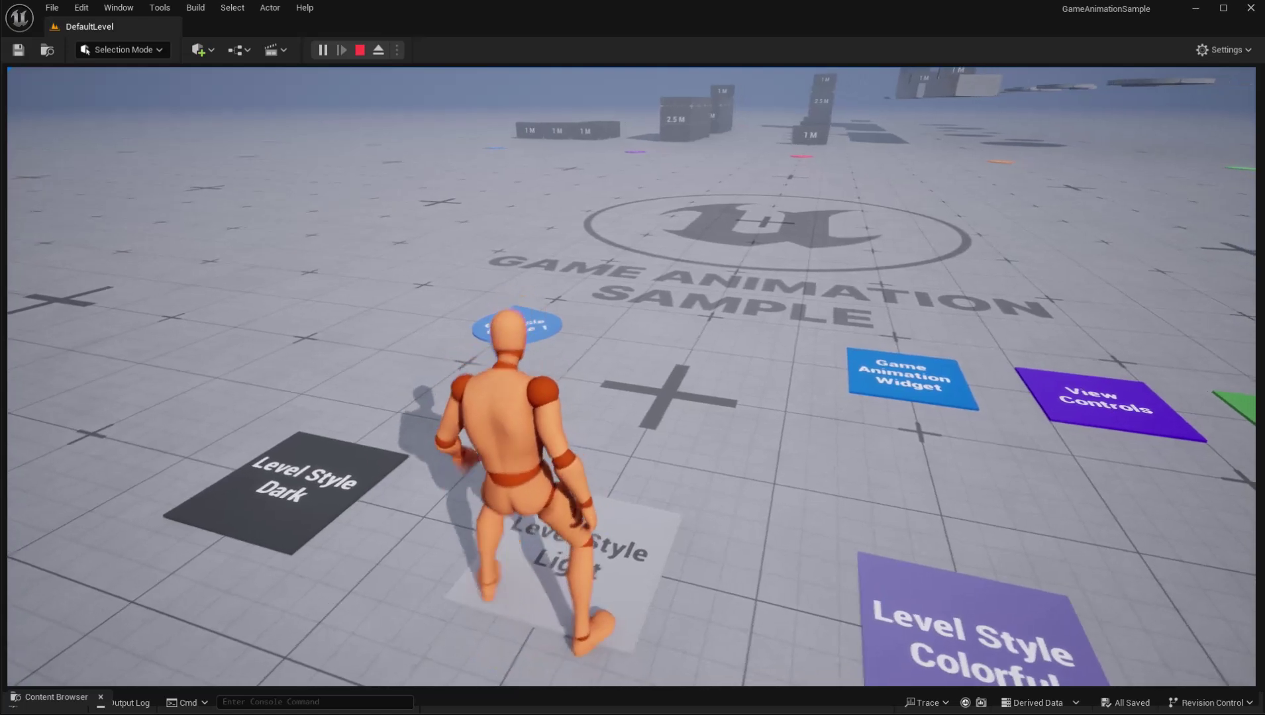
key(w)
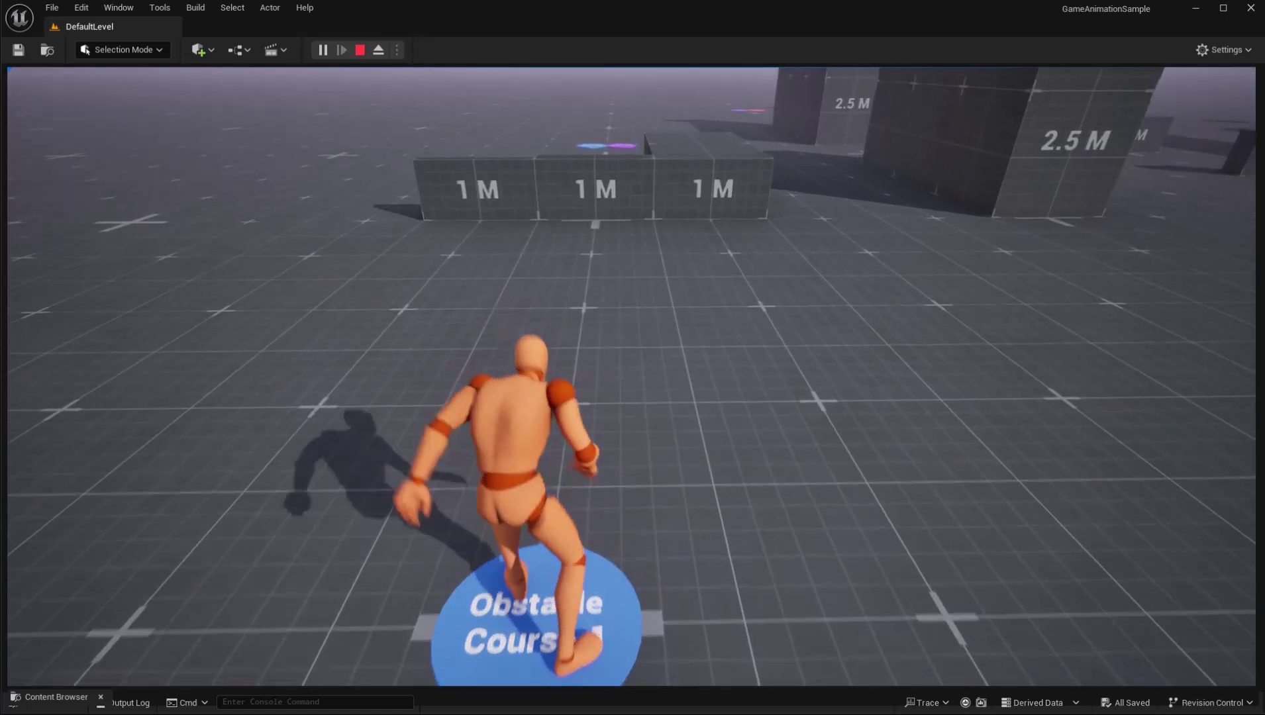
Step: Test the traversal animations by climbing over the course blocks and running on to the Obstacle Course 3 marker
key(w)
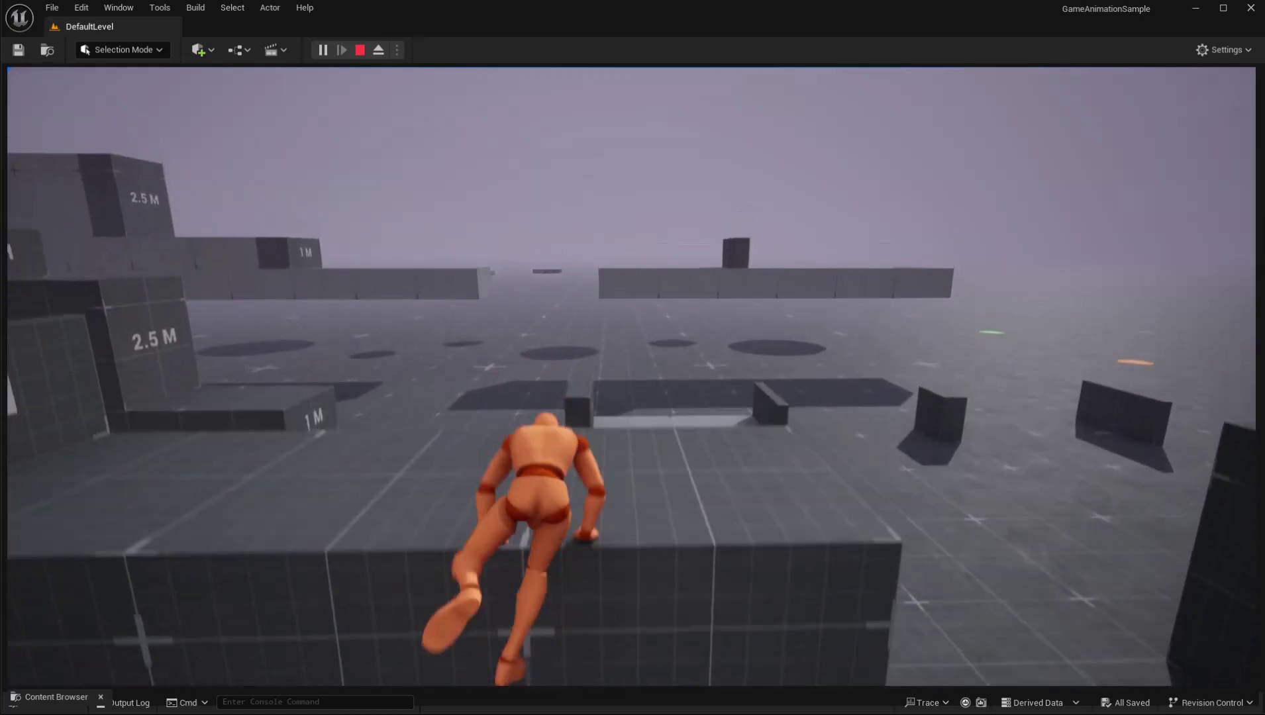
key(w)
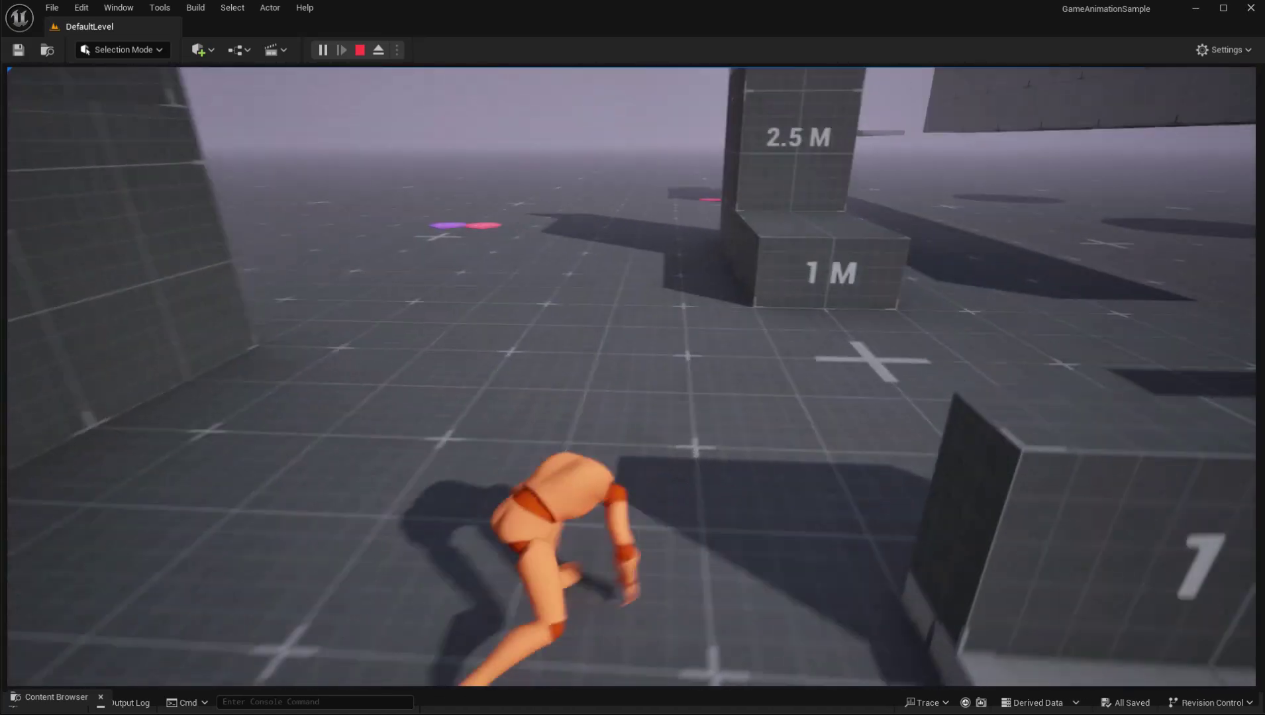
key(w)
key(w)
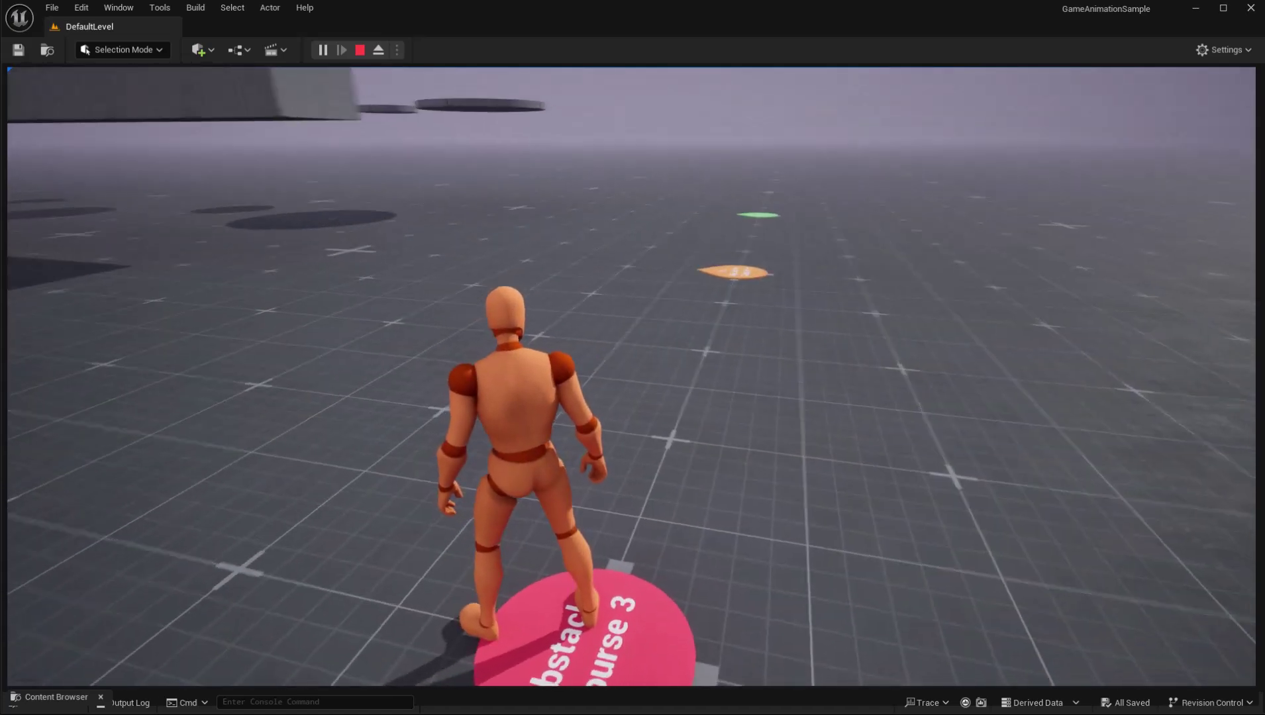
Step: Bring the character back to the start area, step onto the View Controls pad, review the controls list and close it
key(w)
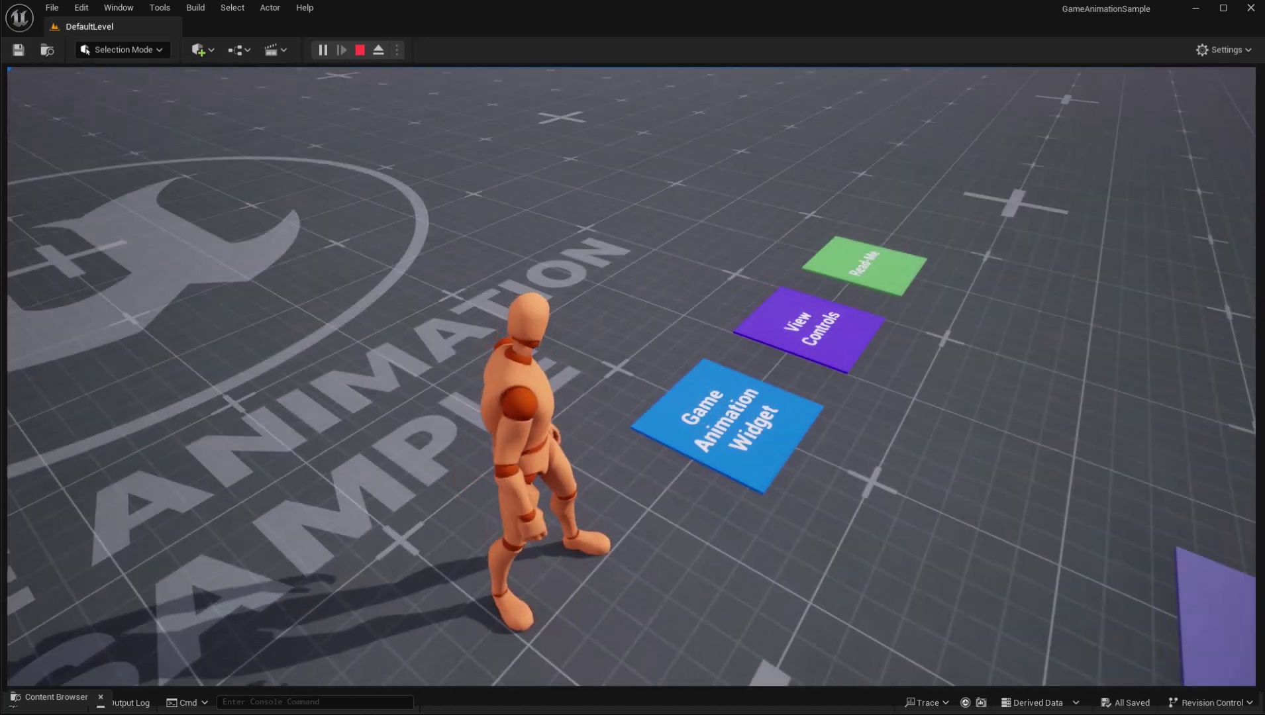
key(w)
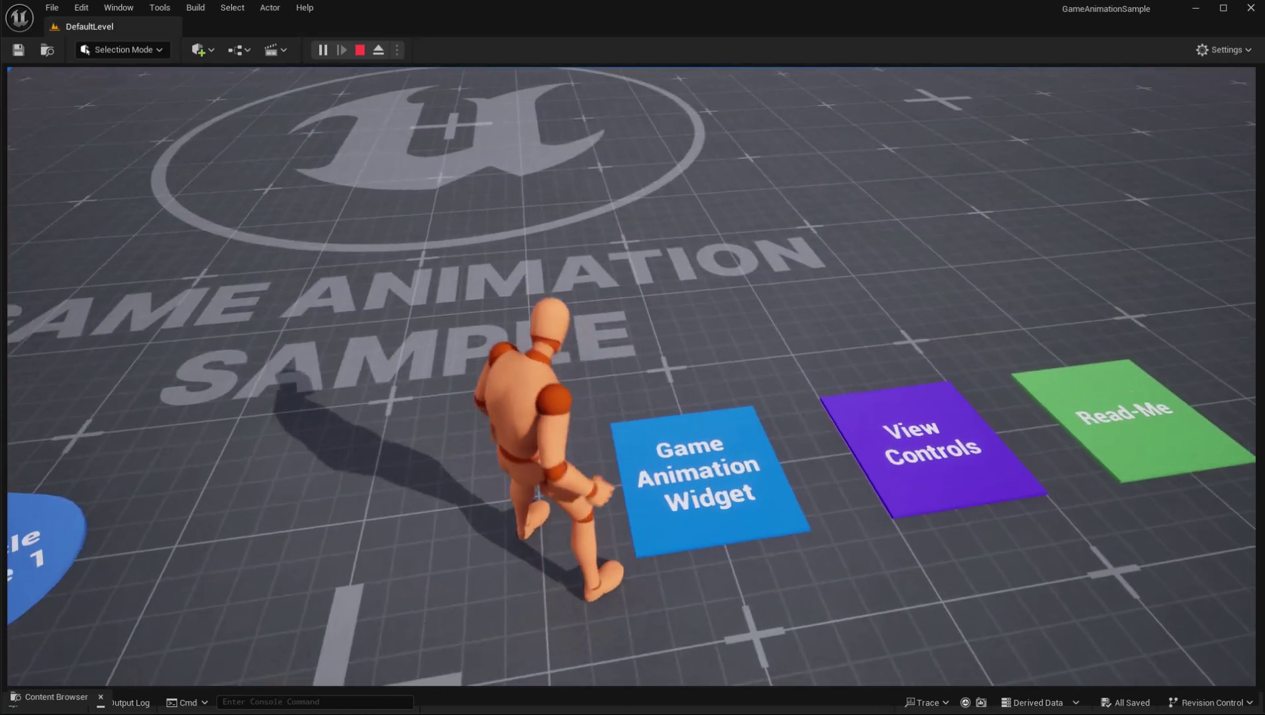
key(s)
key(d)
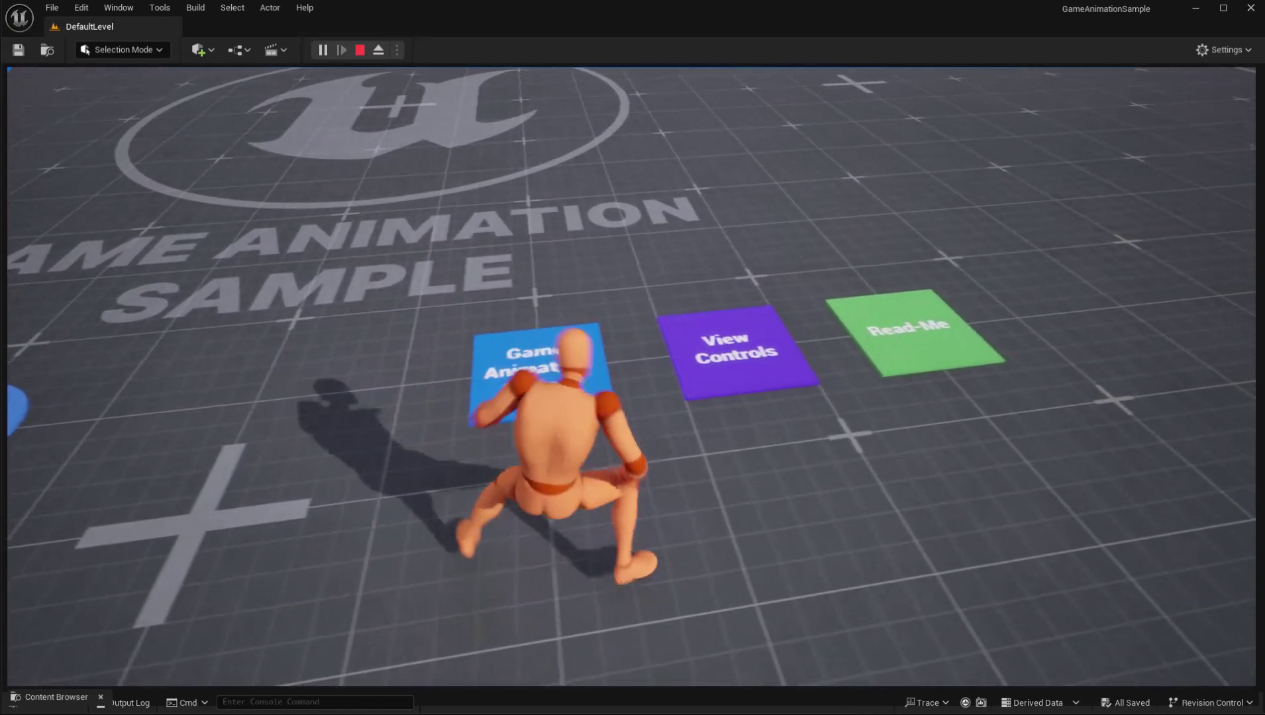
key(d)
key(a)
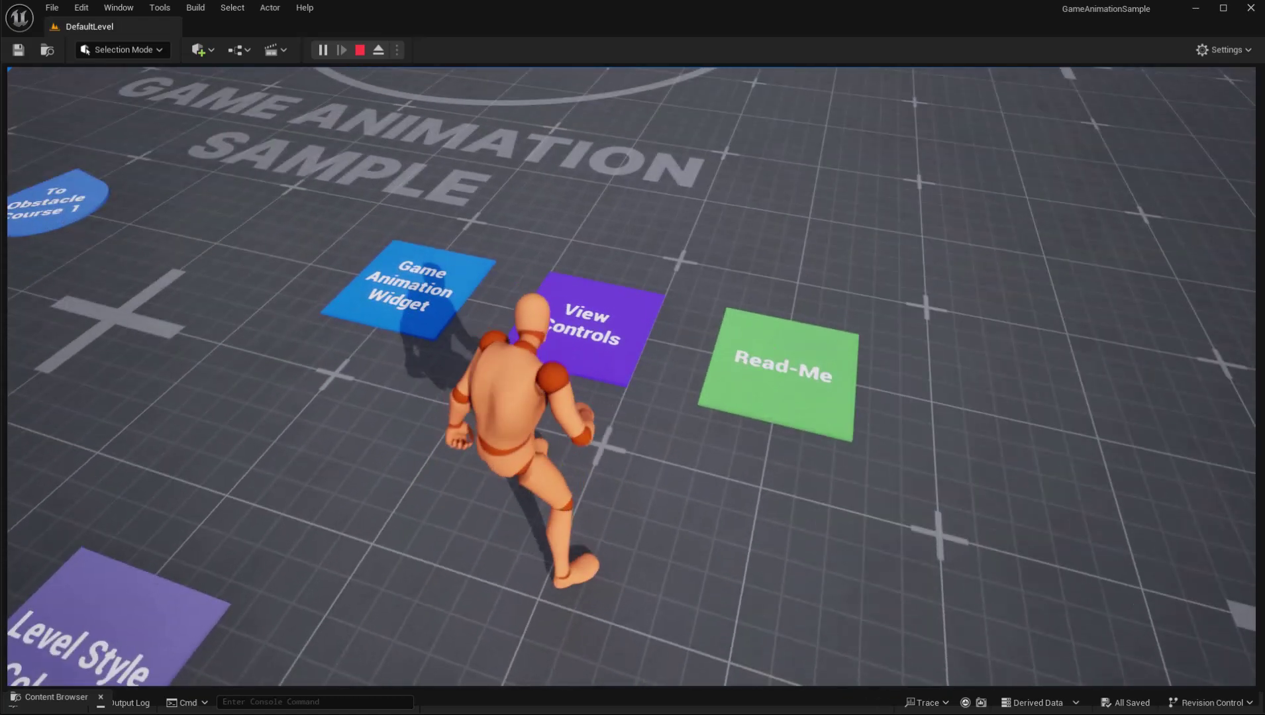
key(w)
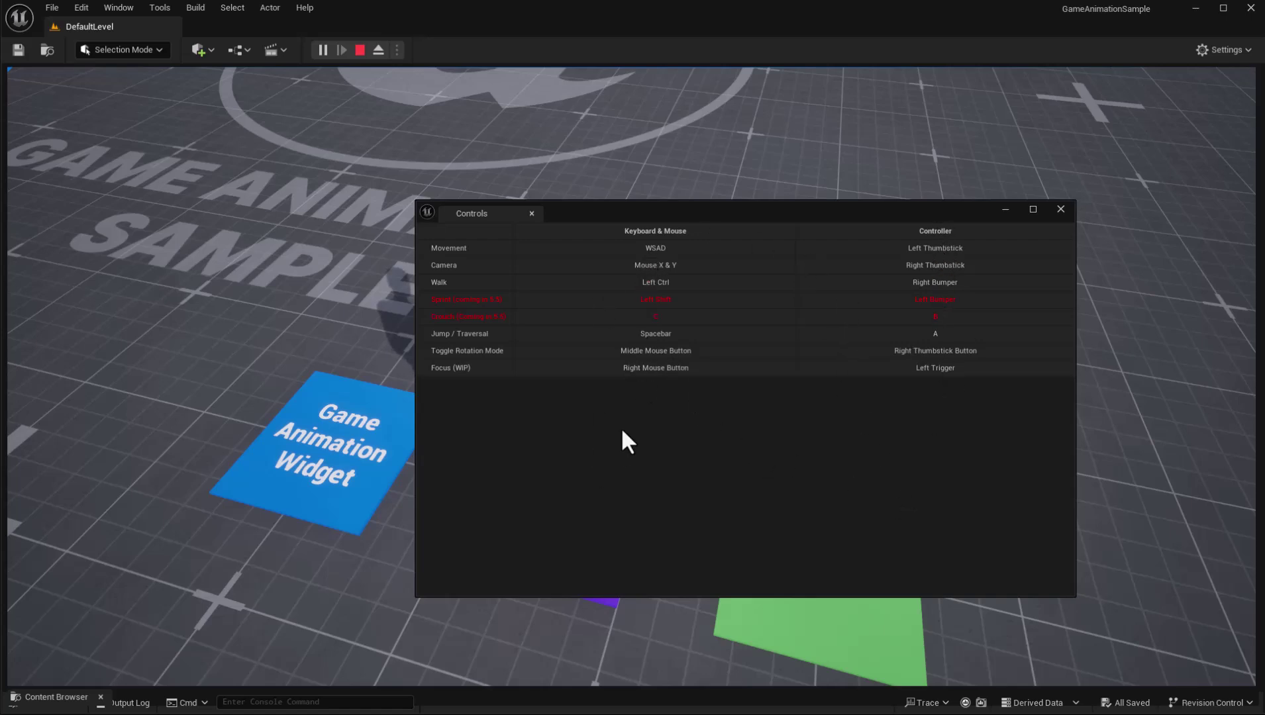
click(1058, 219)
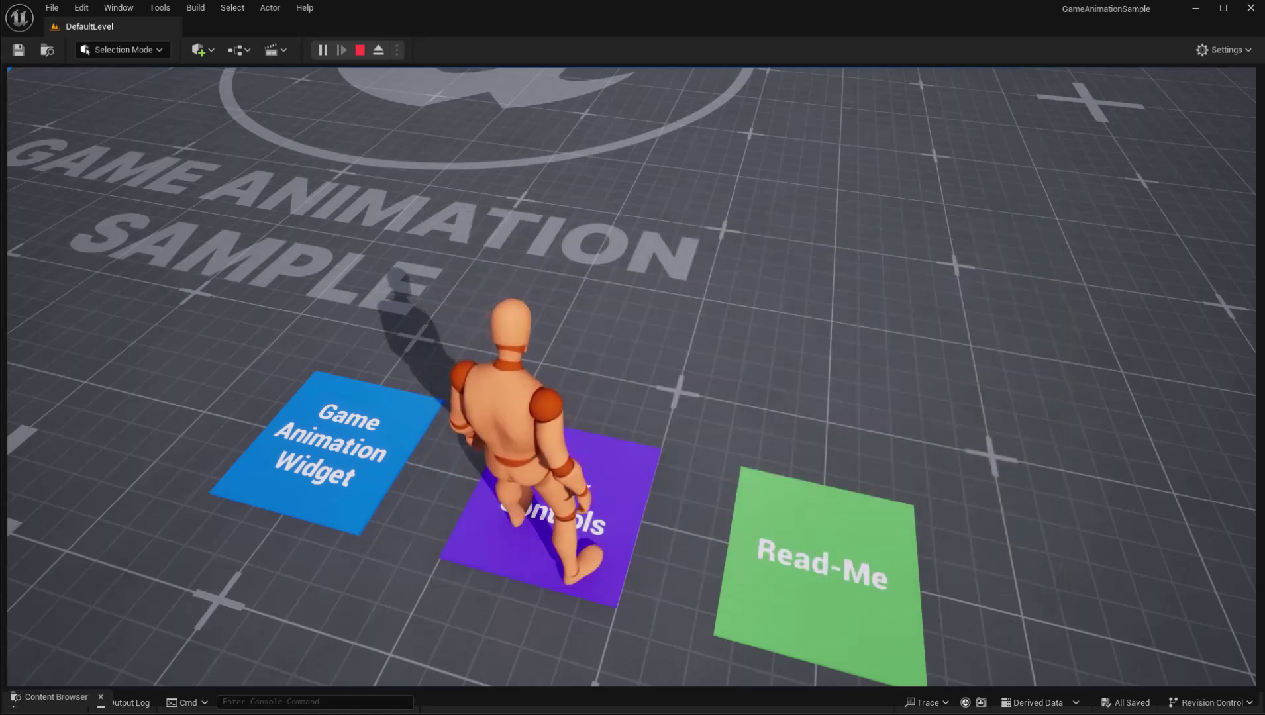
Step: Walk the character onto the Game Animation Widget pad and move the widget window aside so the character is visible
click(432, 391)
key(a)
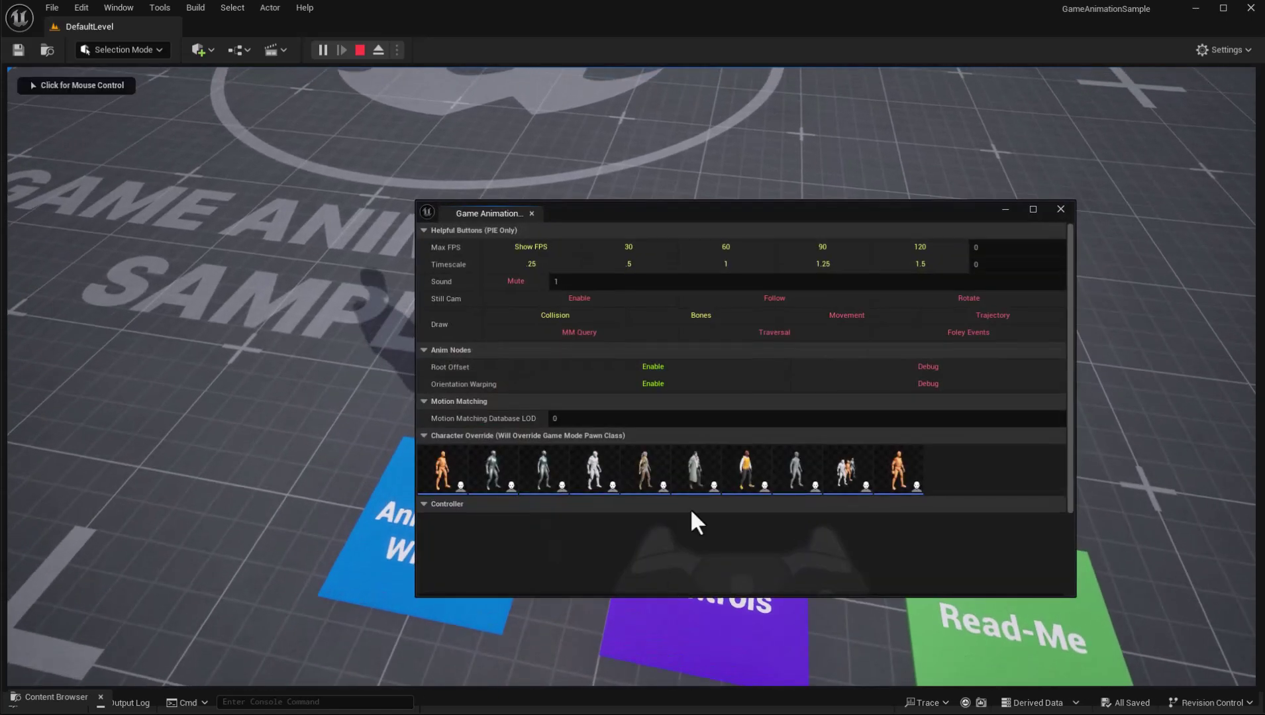
drag(640, 213, 899, 185)
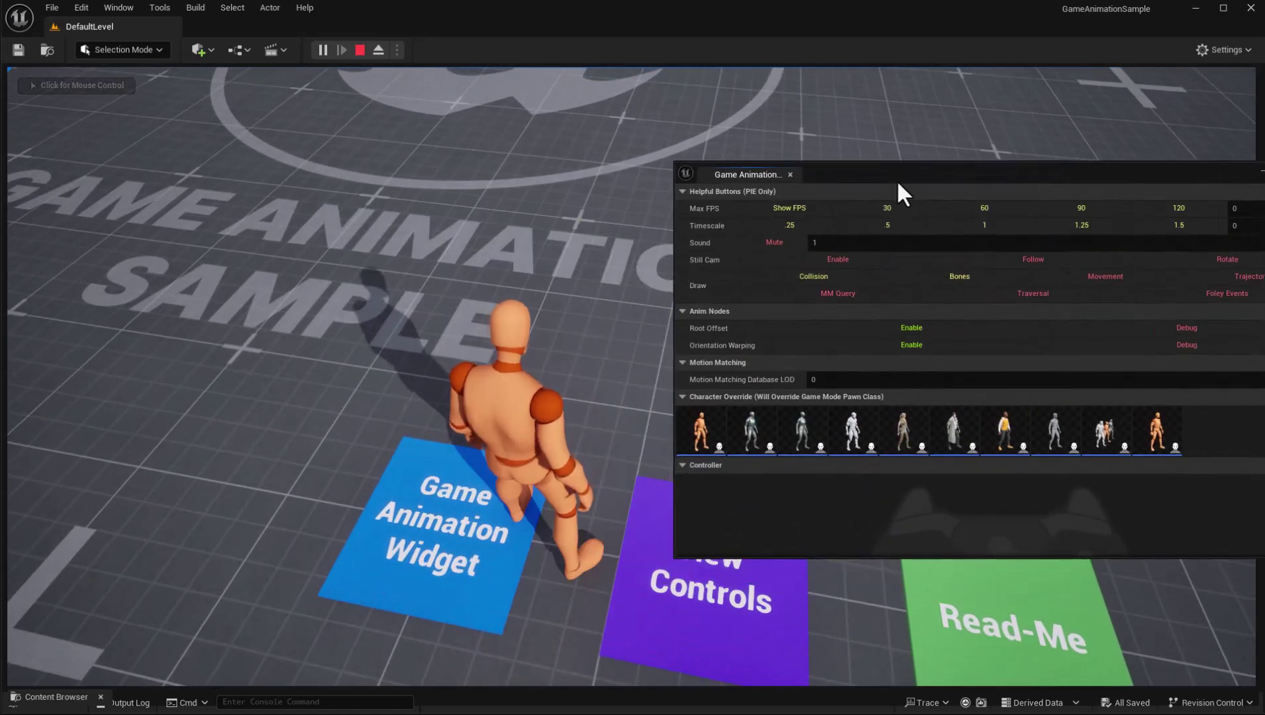
Step: Try the silver and white mannequin character overrides, switch to Echo and view the character from the front
click(754, 437)
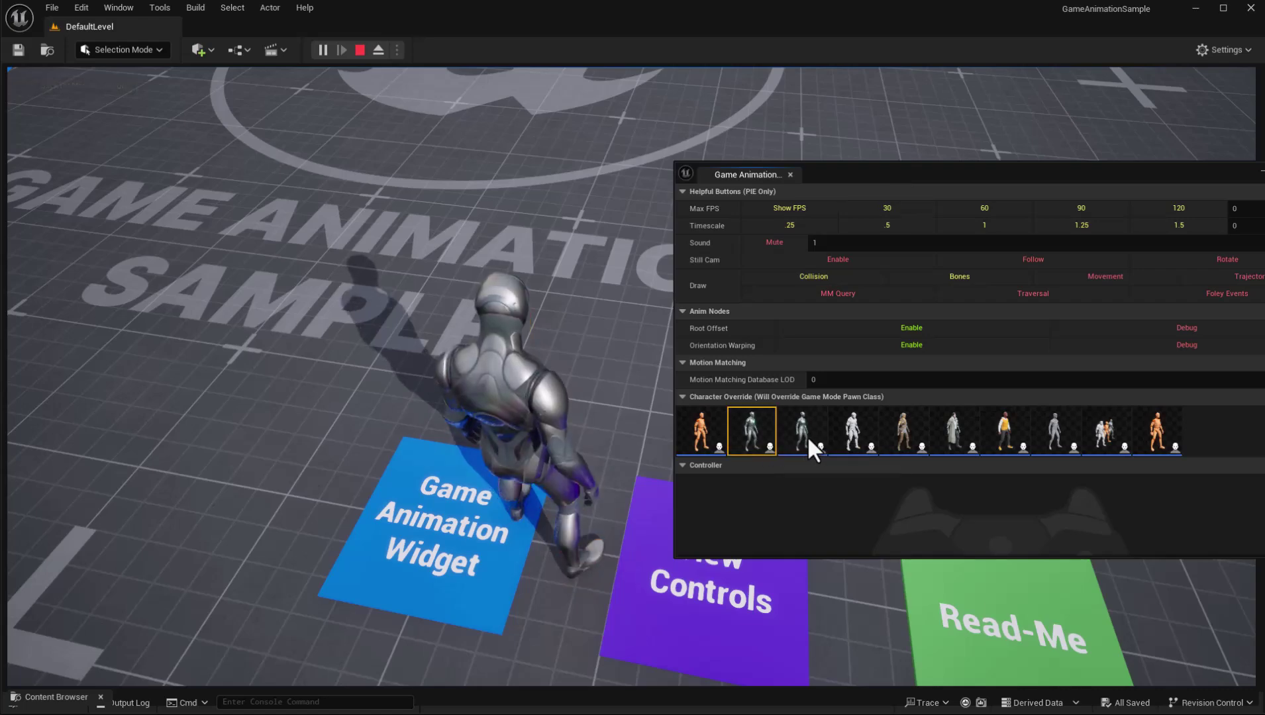
click(808, 432)
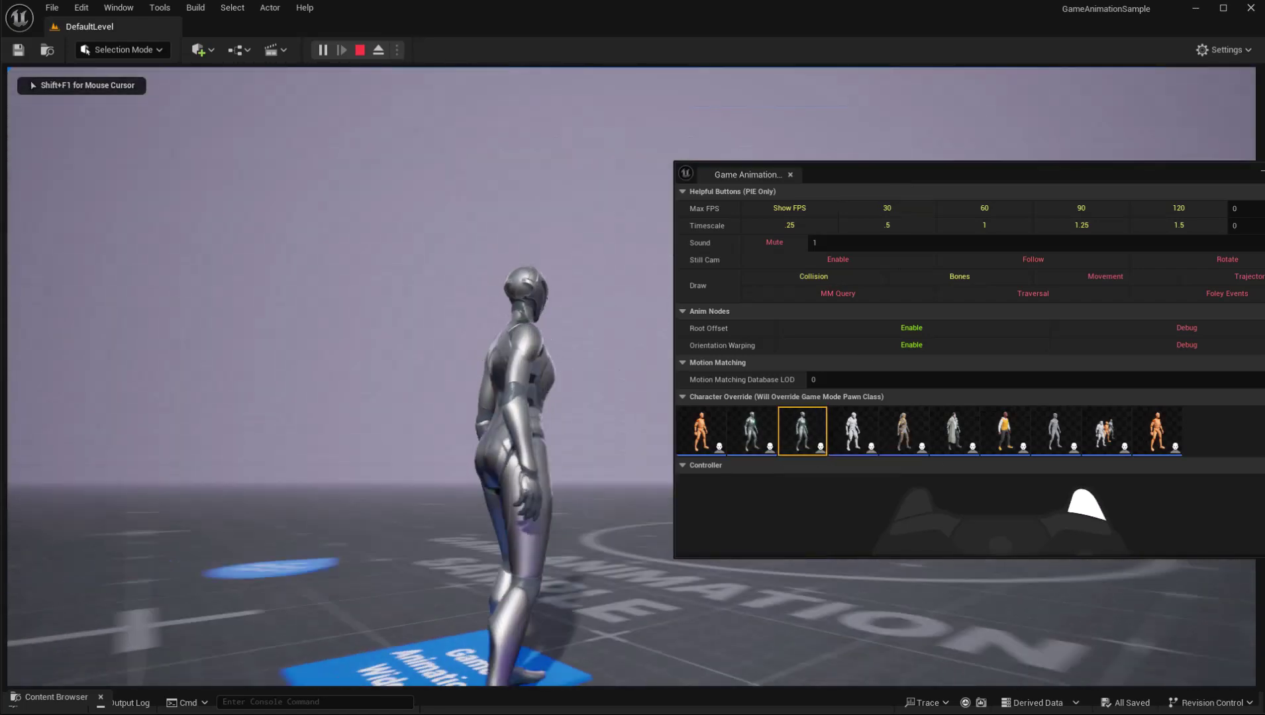
key(w)
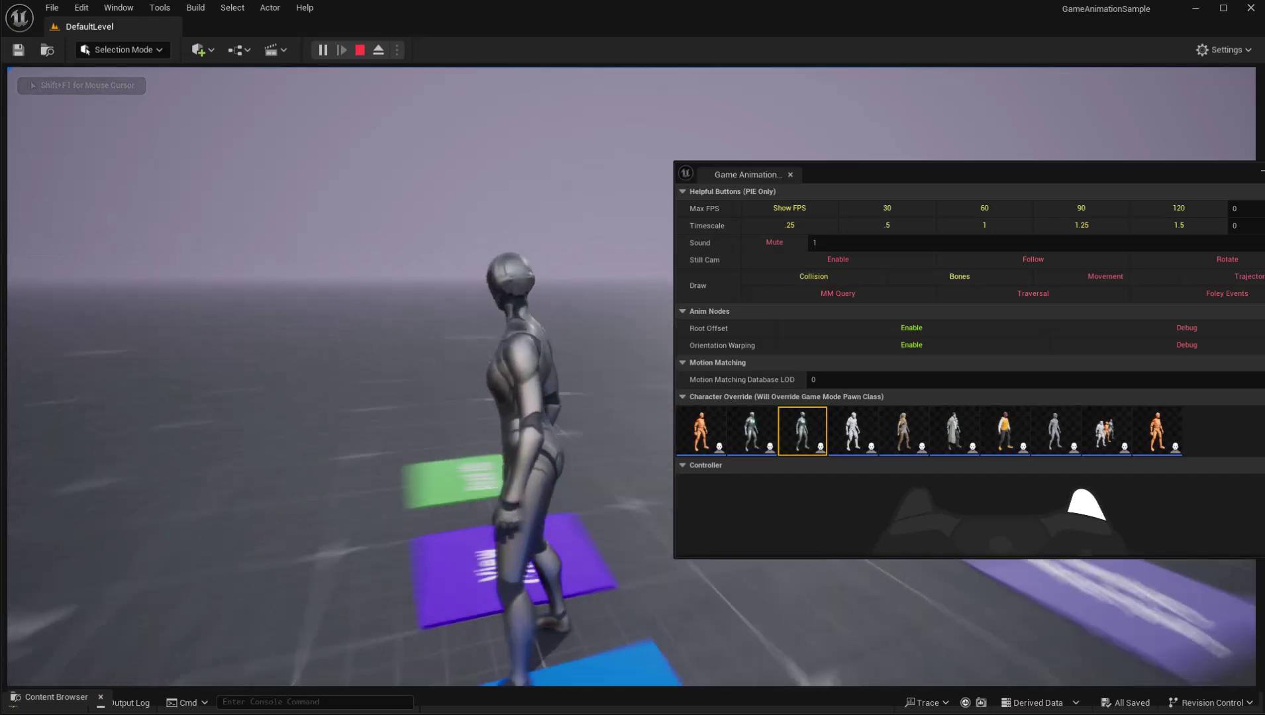
key(shift+F1)
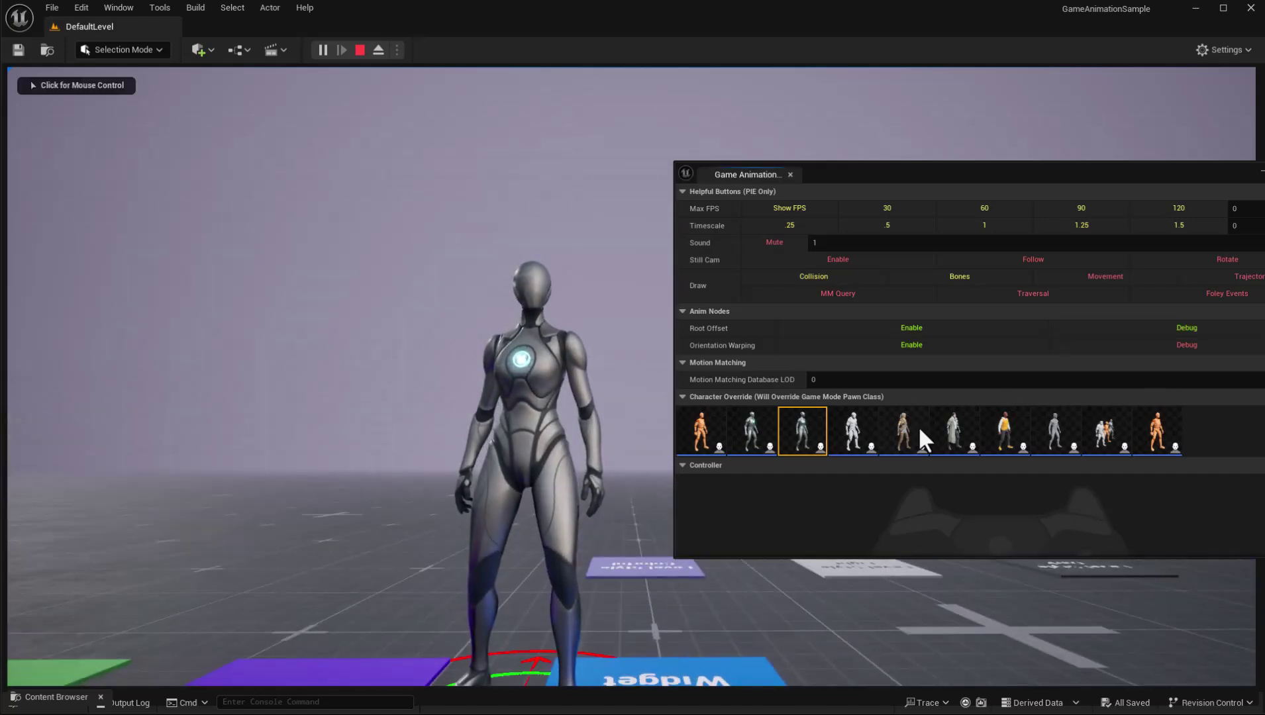
click(859, 435)
click(902, 444)
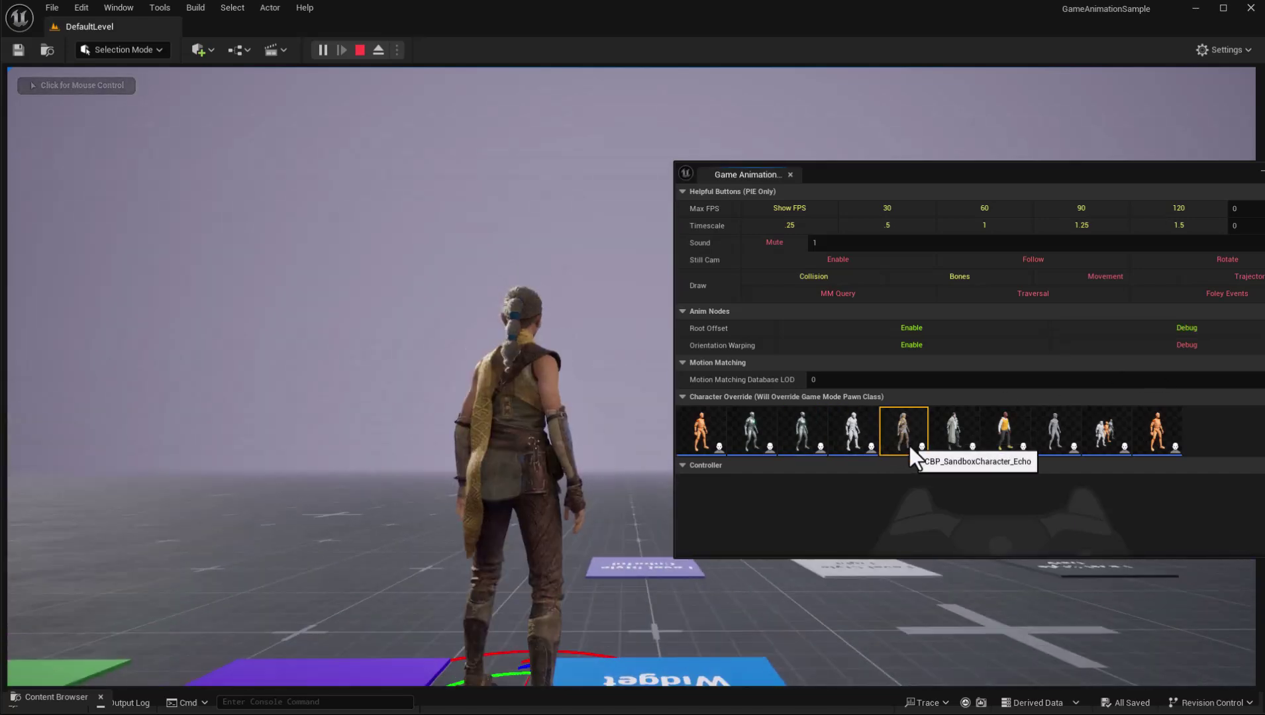
click(246, 487)
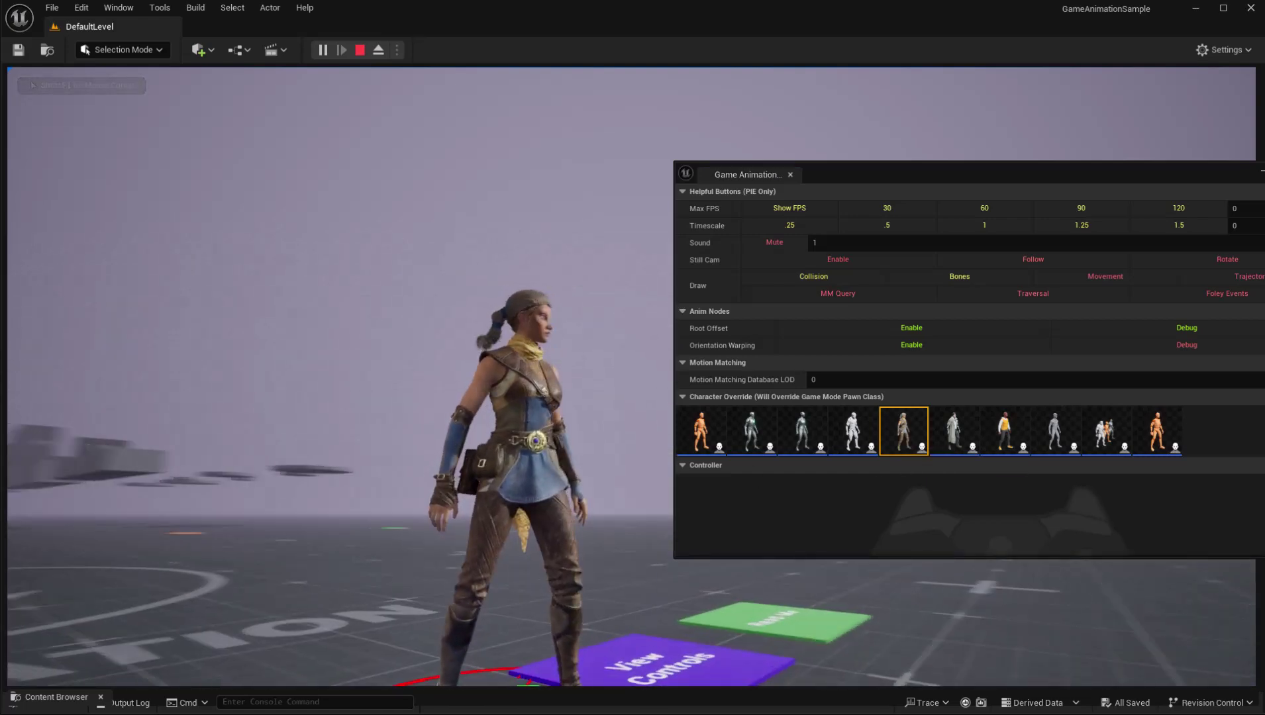
Step: Compare the TwinBlast, orange-vest and Echo character overrides, ending on TwinBlast
key(shift+F1)
click(950, 432)
click(1000, 432)
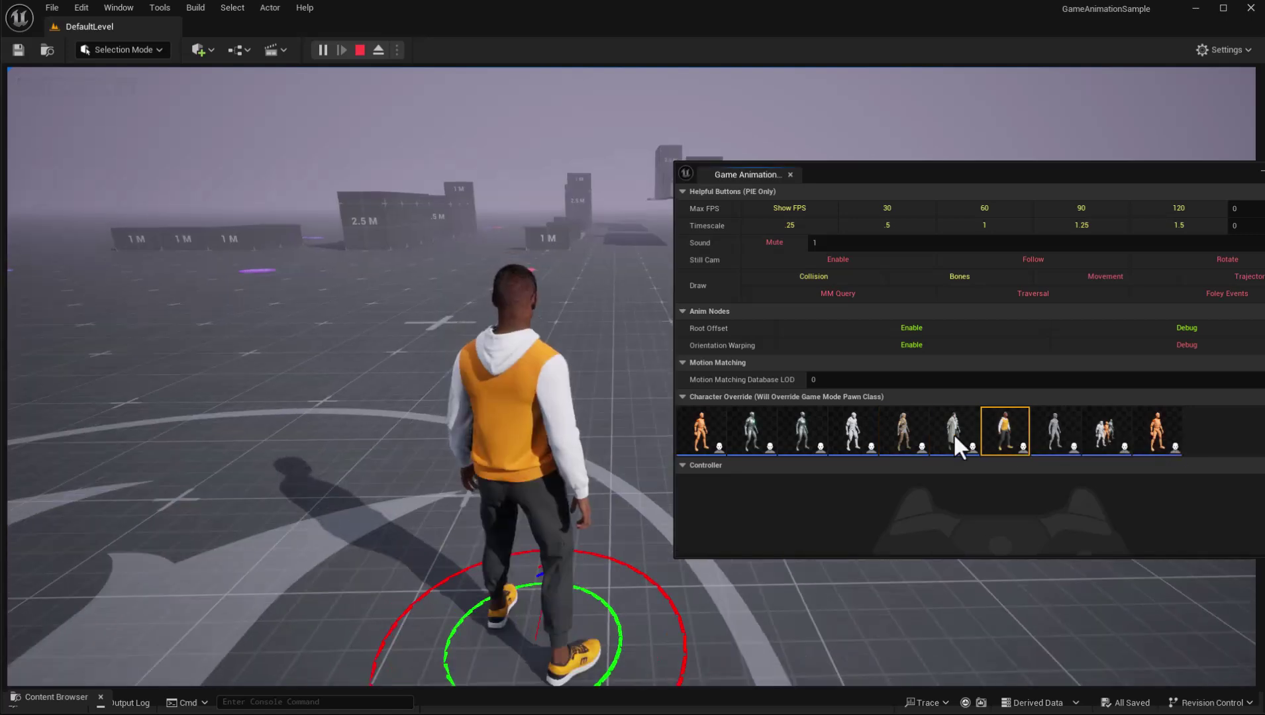
click(904, 433)
click(952, 434)
click(1004, 436)
click(943, 443)
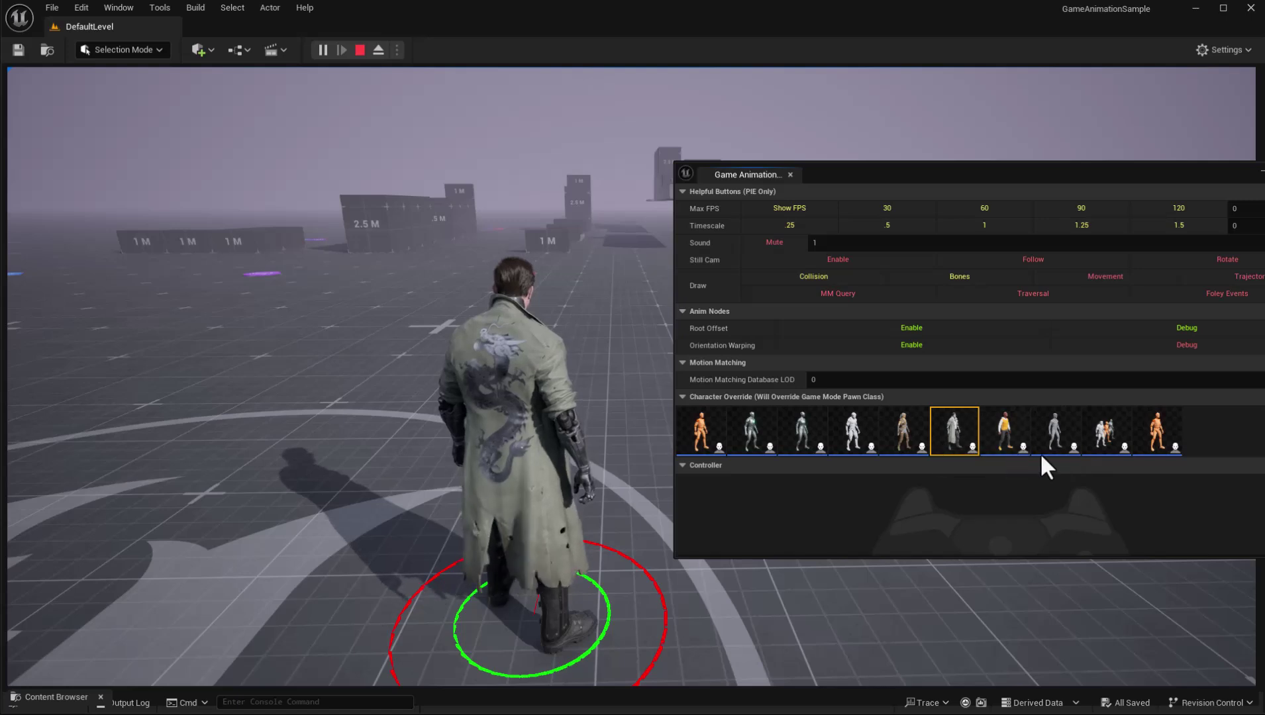
Step: Override the character with the three-mannequin group and run it toward the first 1 M obstacle block
click(1097, 439)
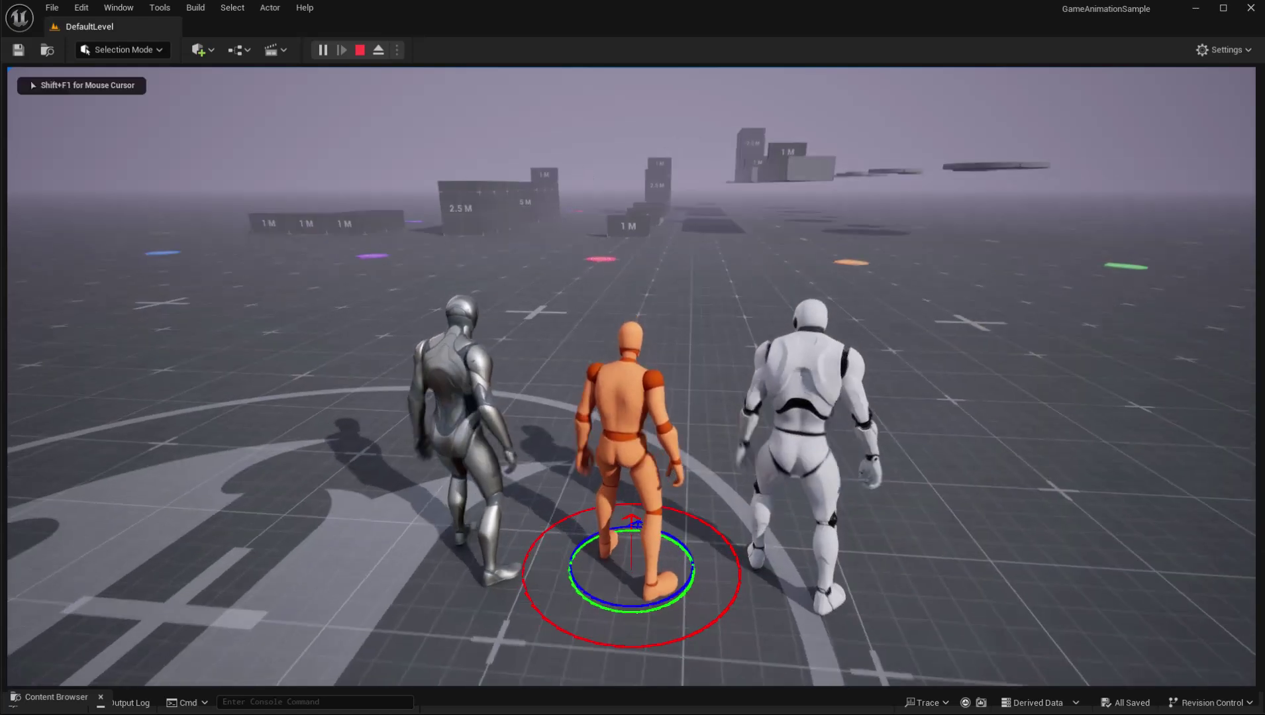
key(w)
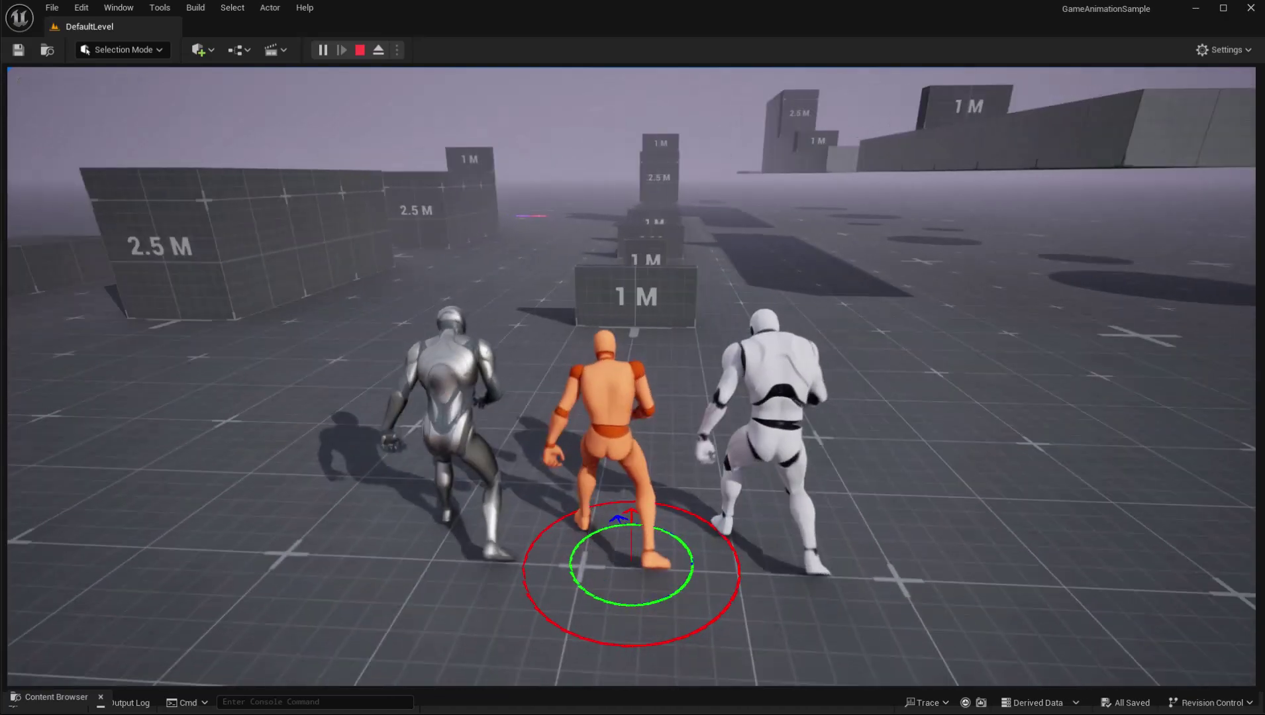
key(w)
key(w)
key(w)
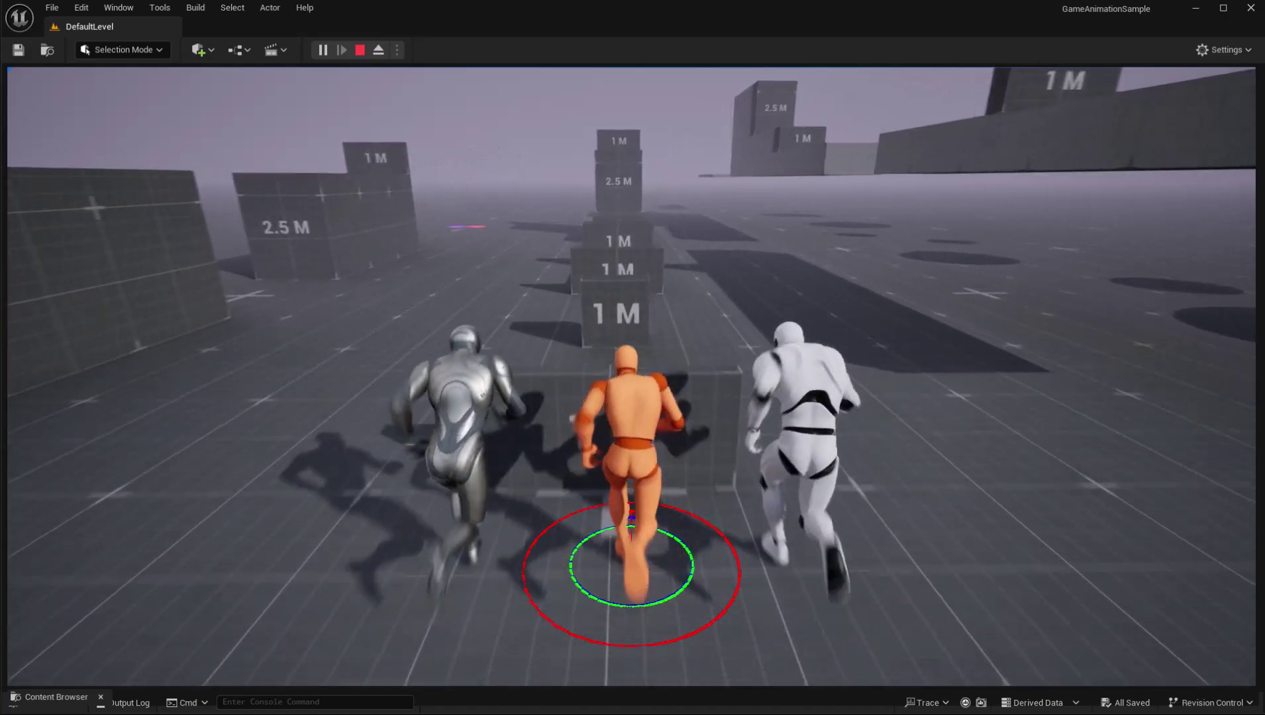
Step: Vault and climb the three mannequins over the 1 M and 2.5 M blocks to compare their traversal animations
key(space)
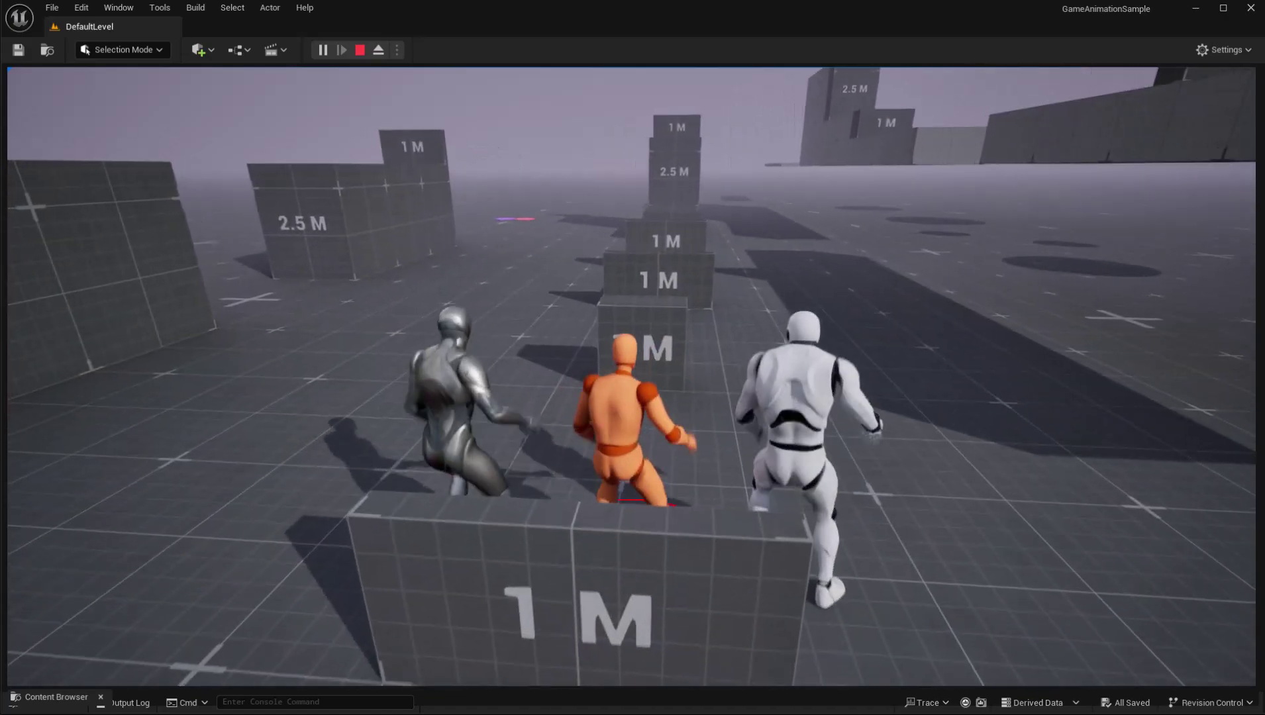
key(space)
key(space)
key(space)
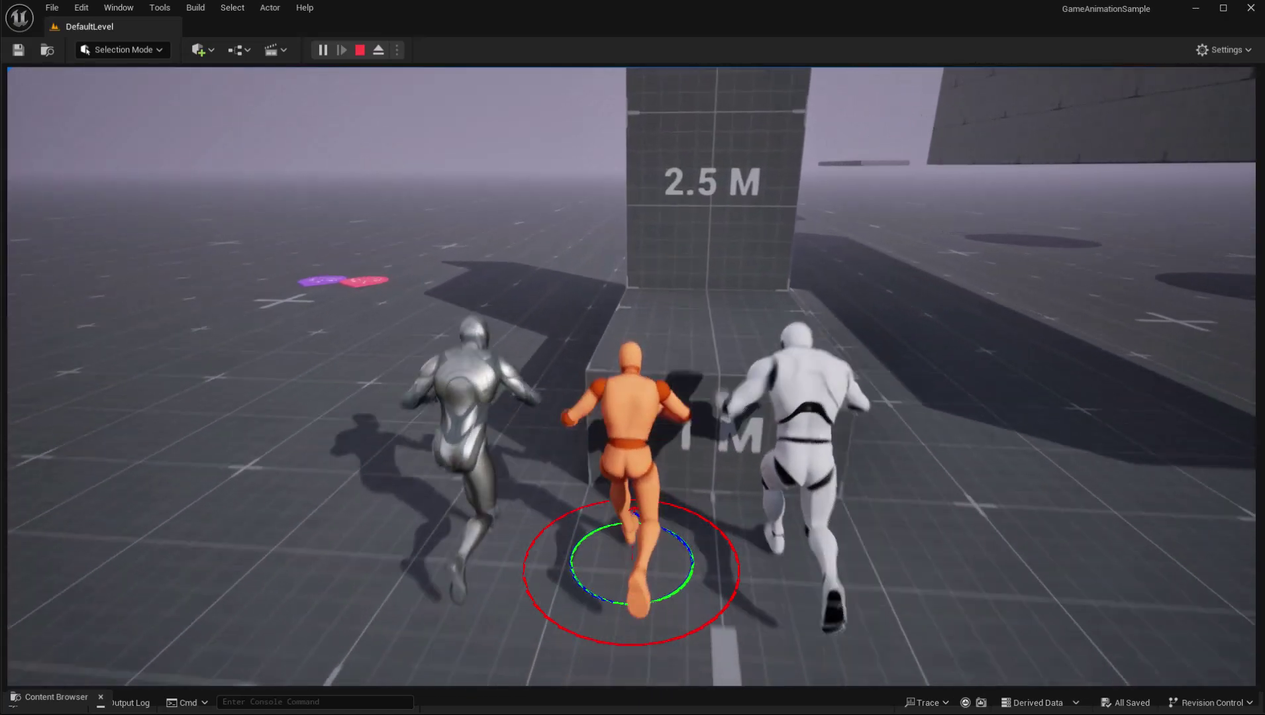
key(space)
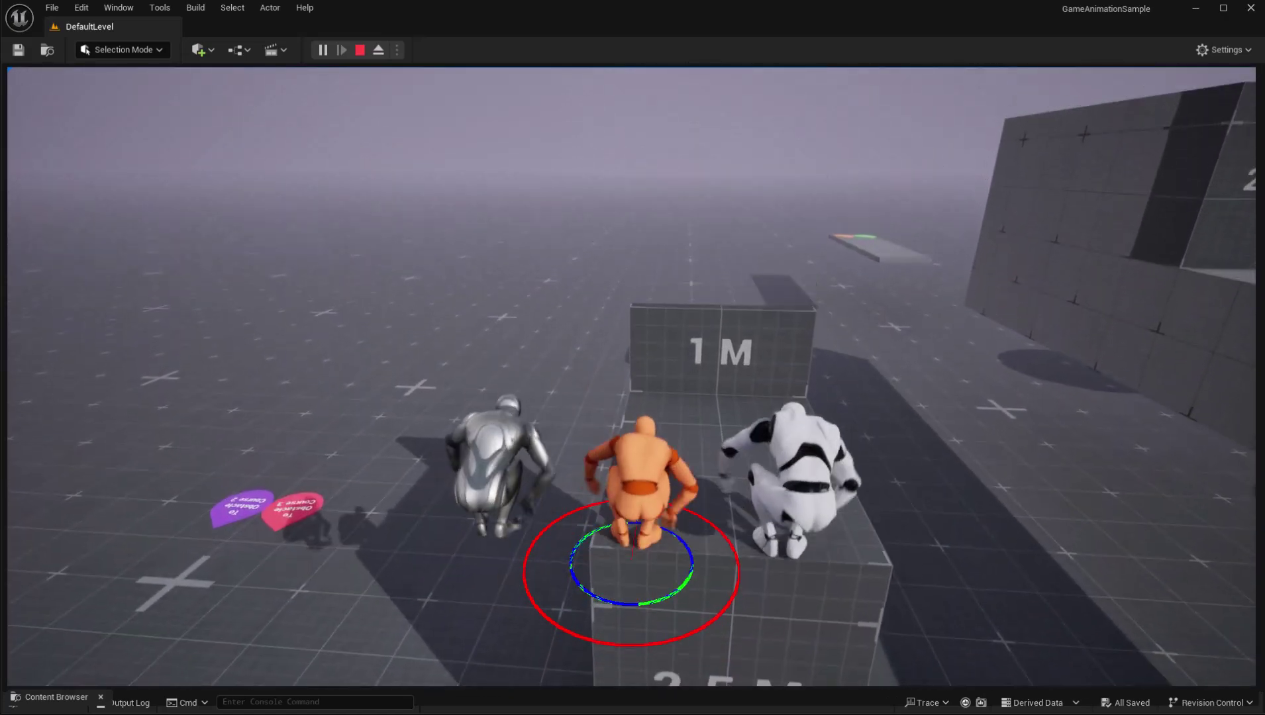
key(space)
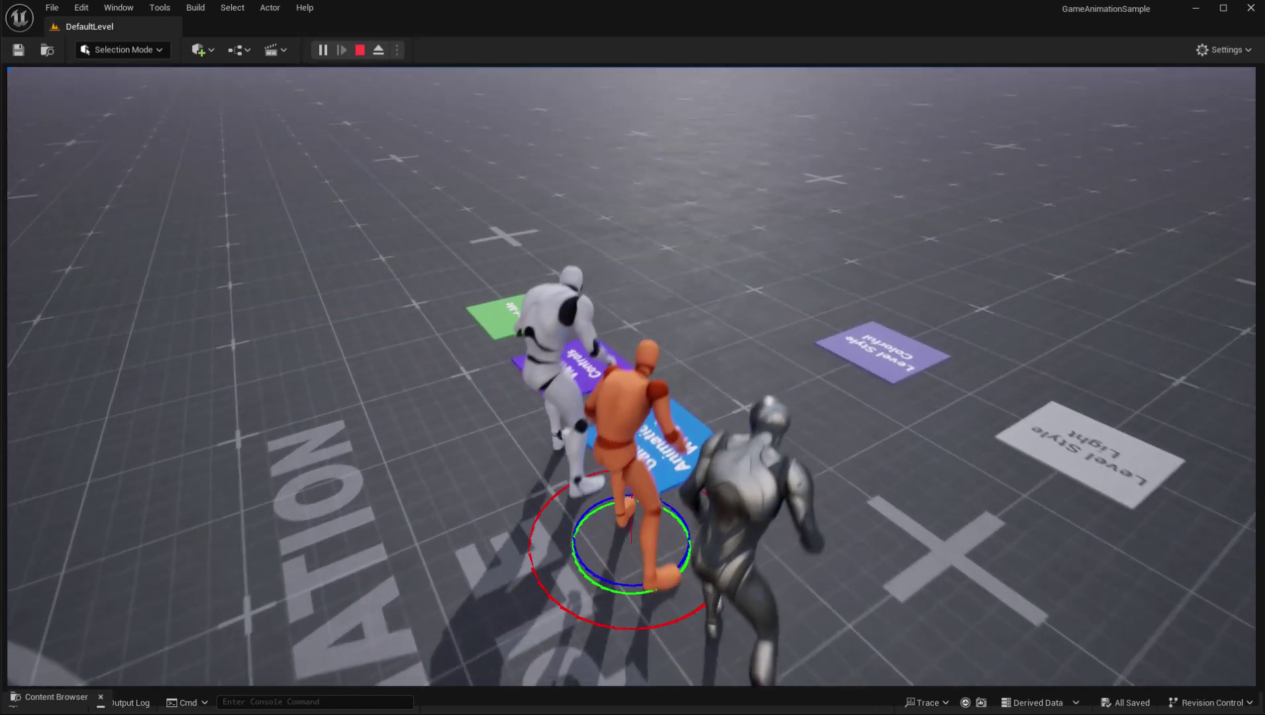
Step: Switch the character override to Echo, run and jump across the raised obstacle blocks, and stop the play session
key(shift+F1)
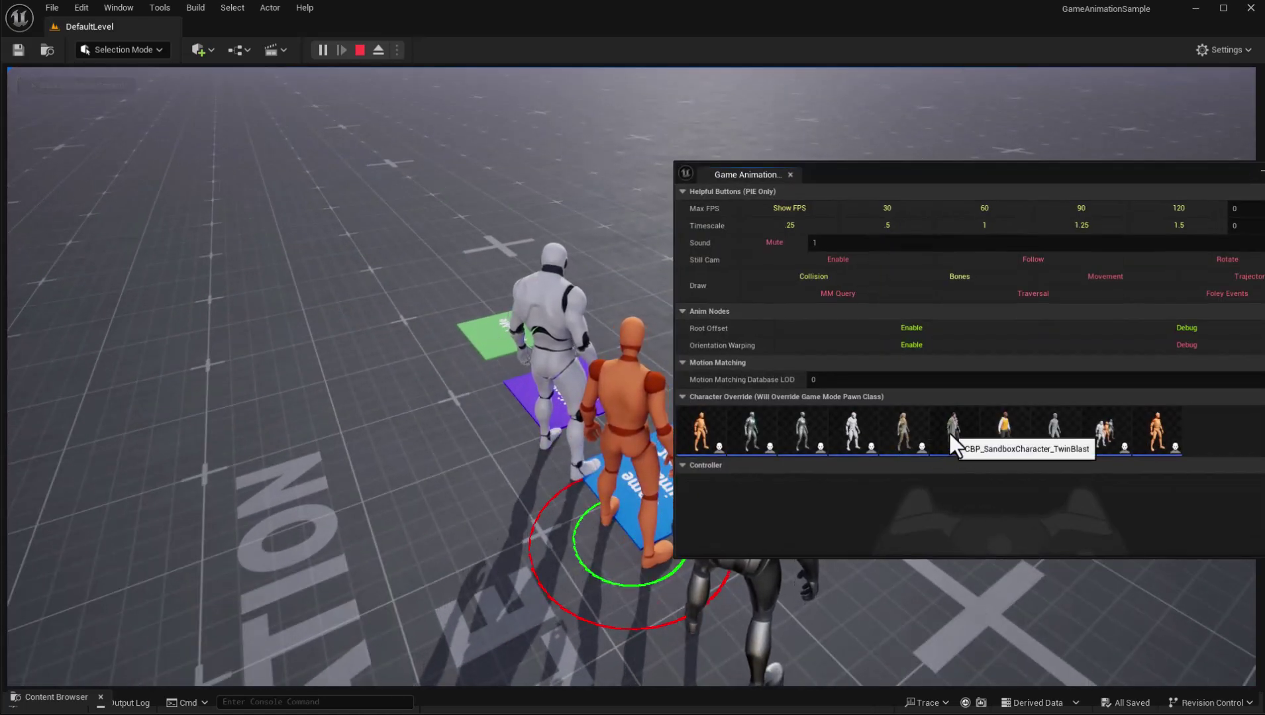
click(948, 431)
click(904, 432)
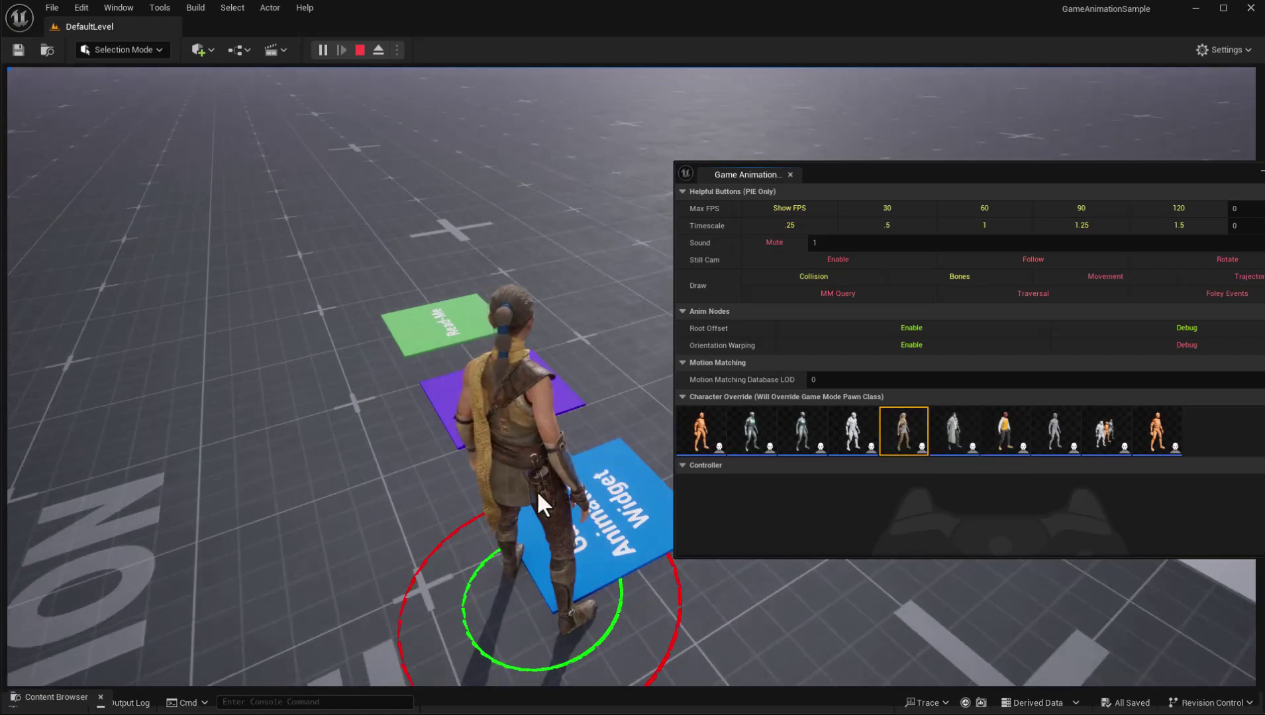
click(566, 477)
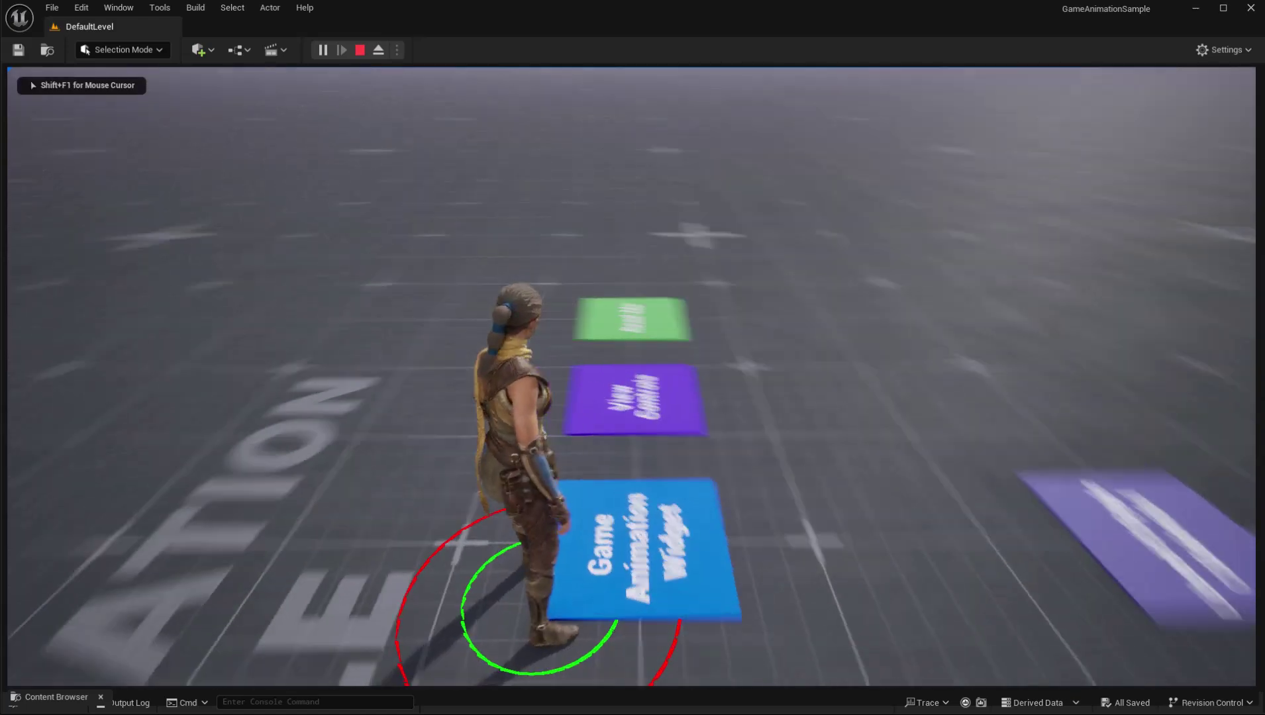
key(w)
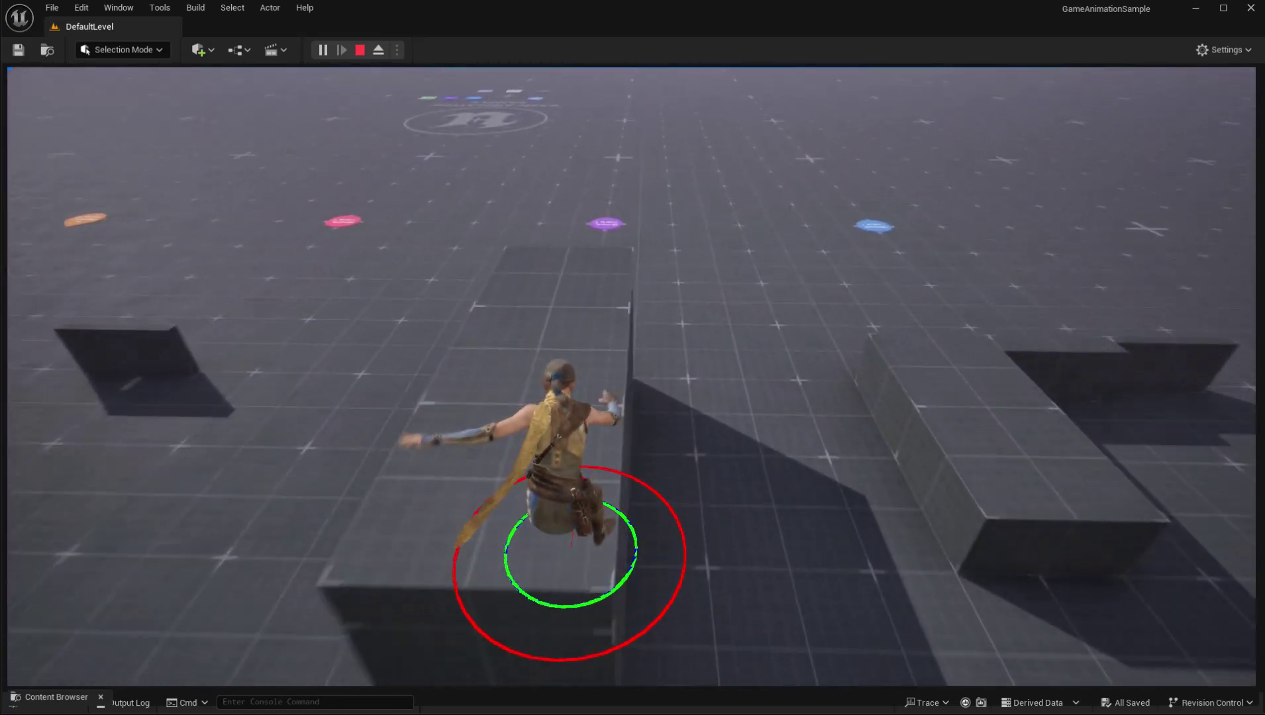
key(Escape)
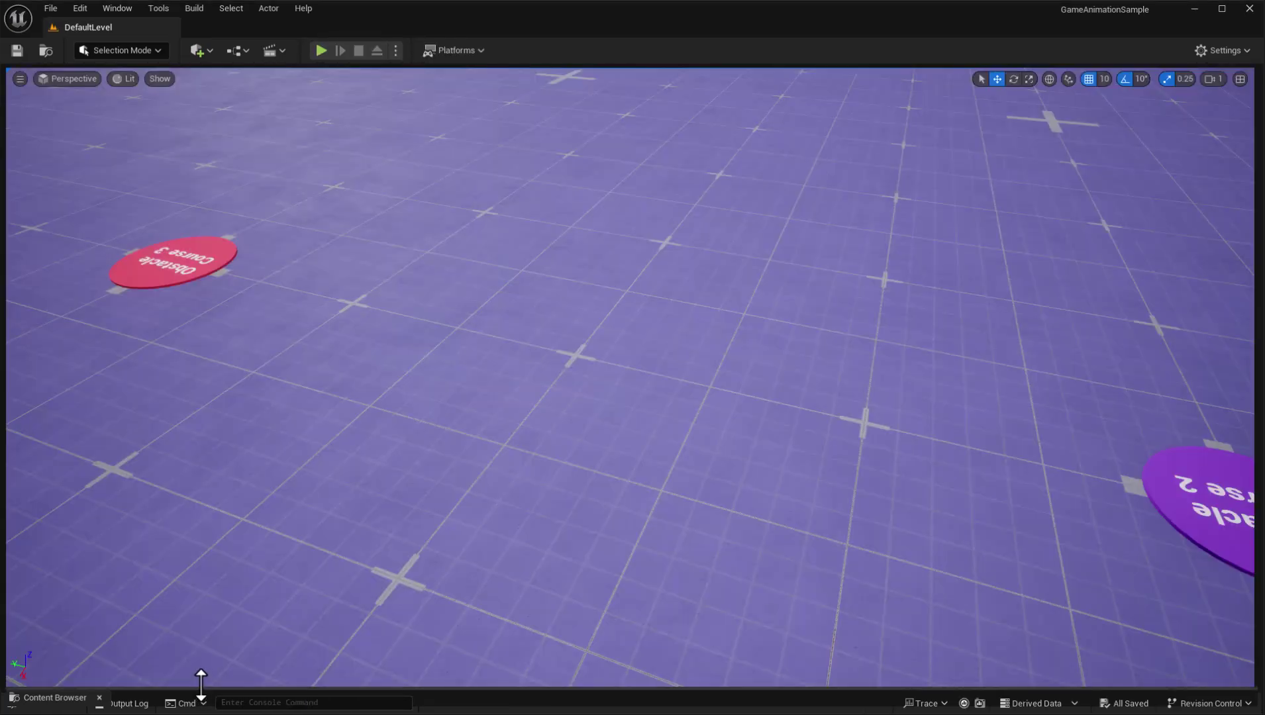
Step: Enlarge the Content Browser and open the project's Characters folder
drag(201, 673, 228, 351)
click(167, 580)
click(86, 486)
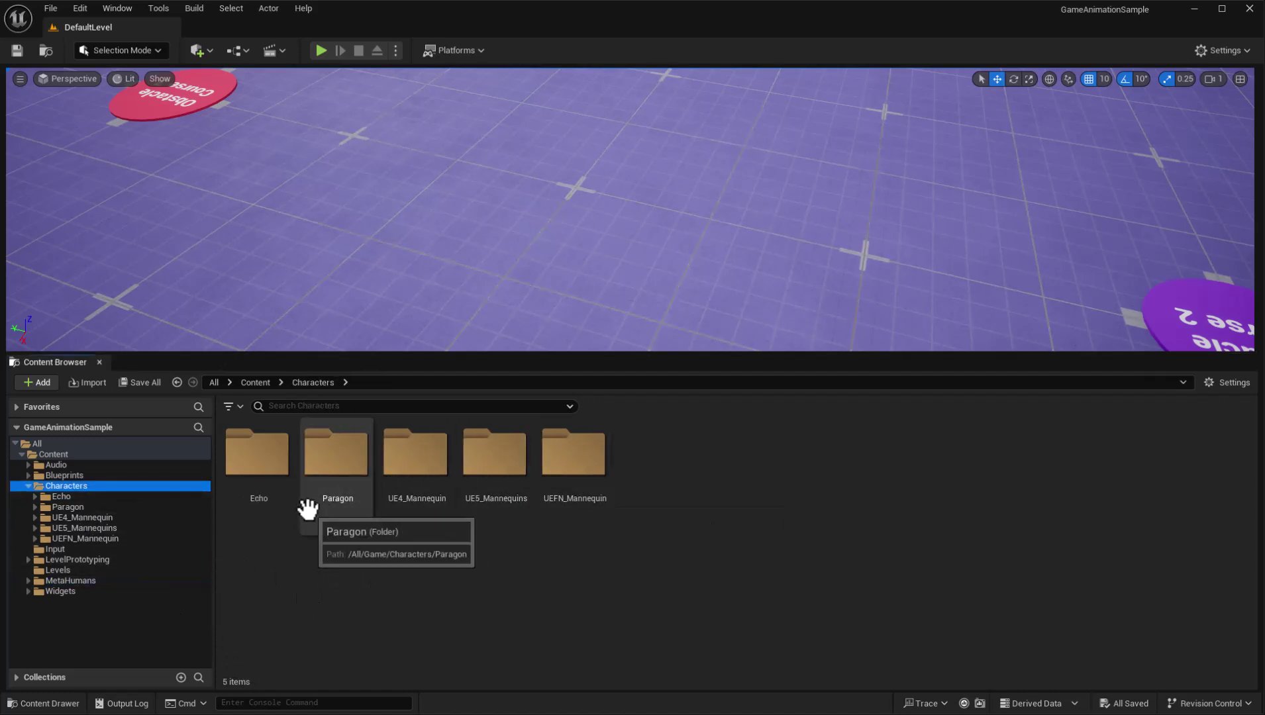
Step: Open the Echo character folder and look over its Materials, Meshes, Rigs and Textures subfolders
double_click(279, 488)
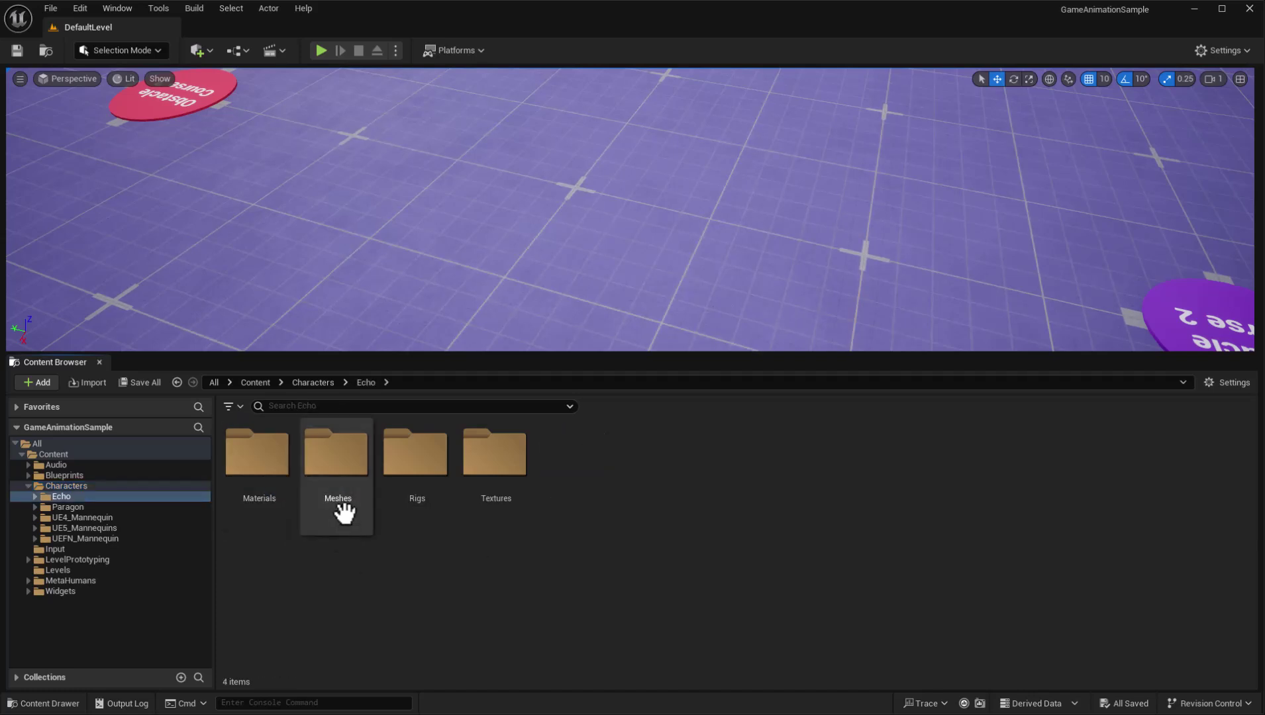
double_click(339, 484)
click(31, 492)
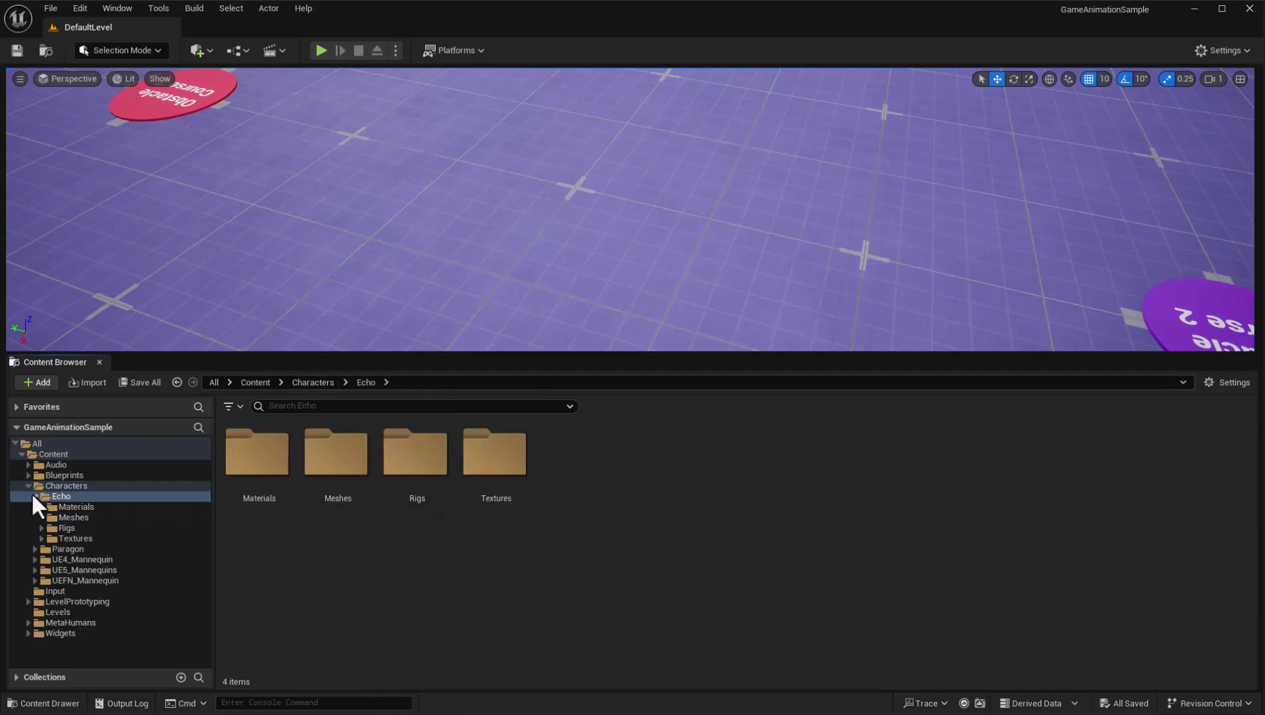
click(30, 492)
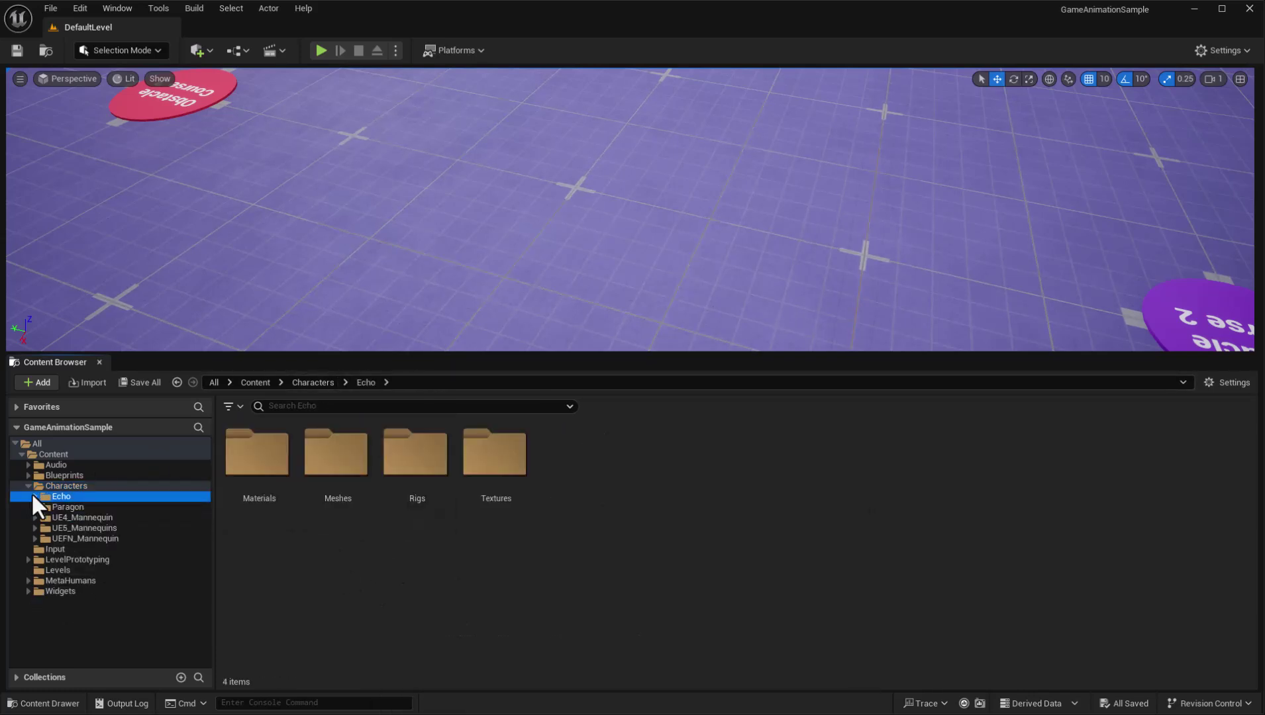
Step: Look through the project's Input, Blueprints and Widgets folders
click(62, 550)
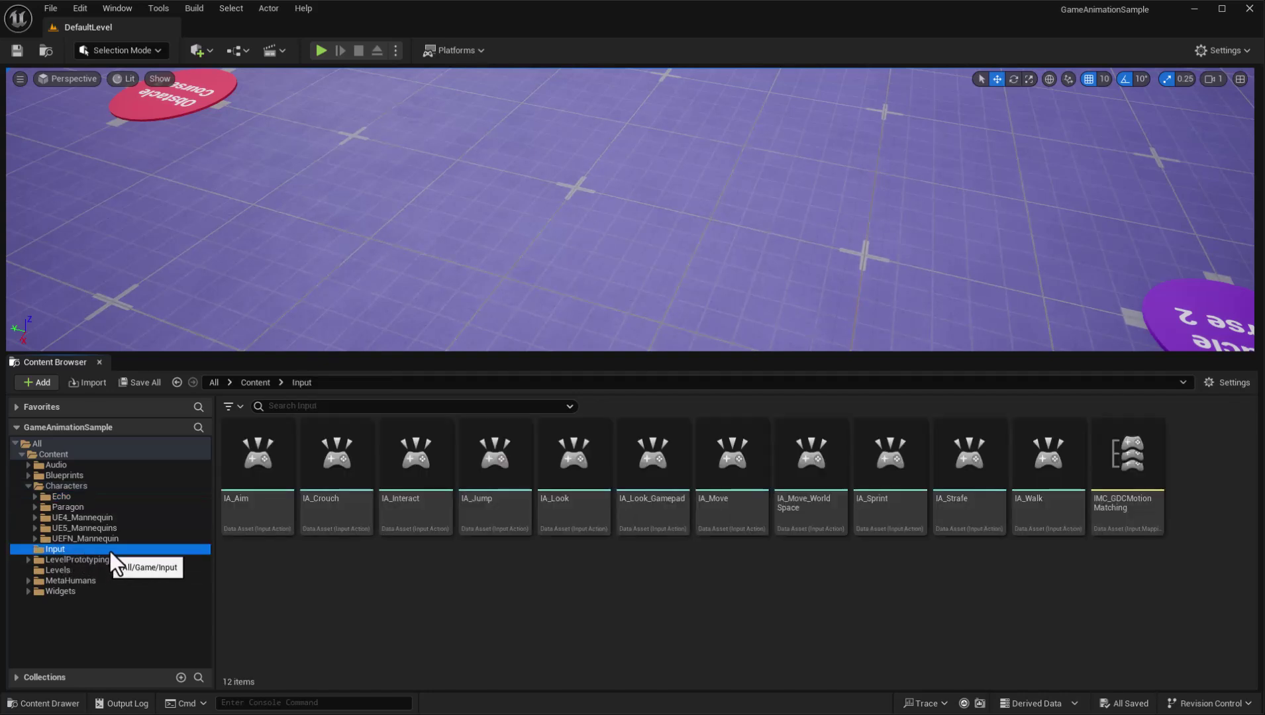
click(82, 476)
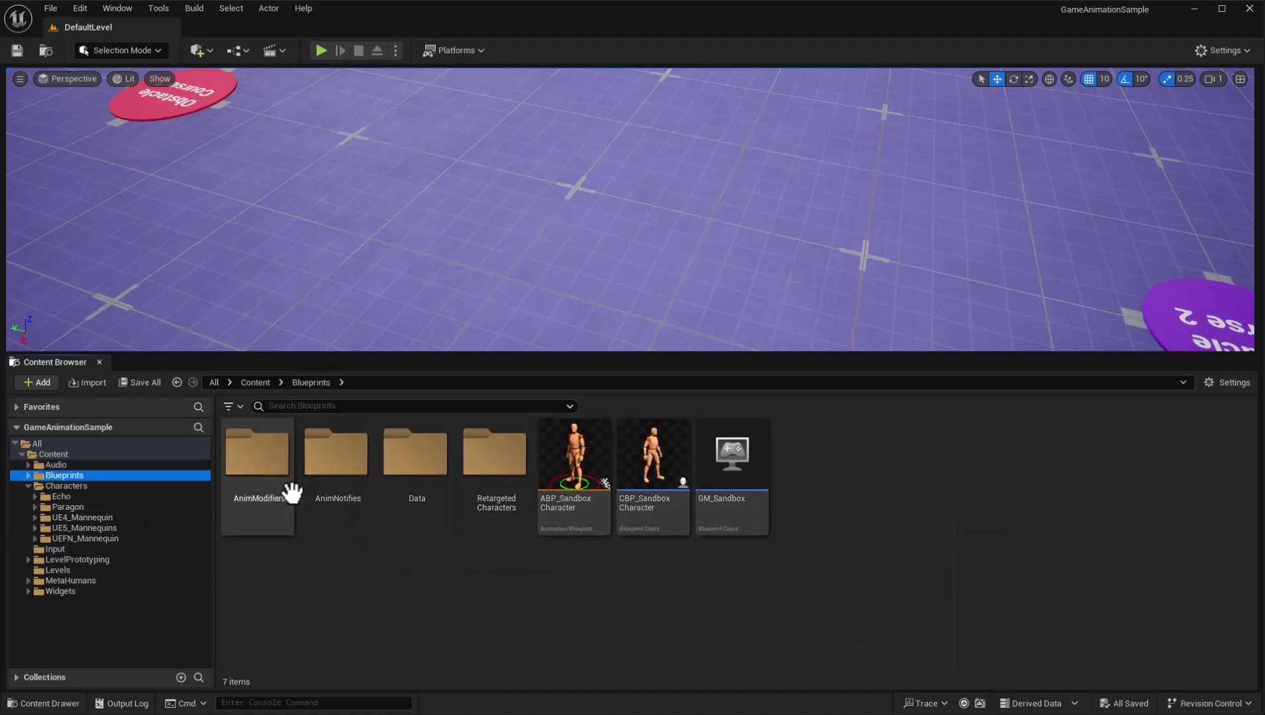
click(59, 591)
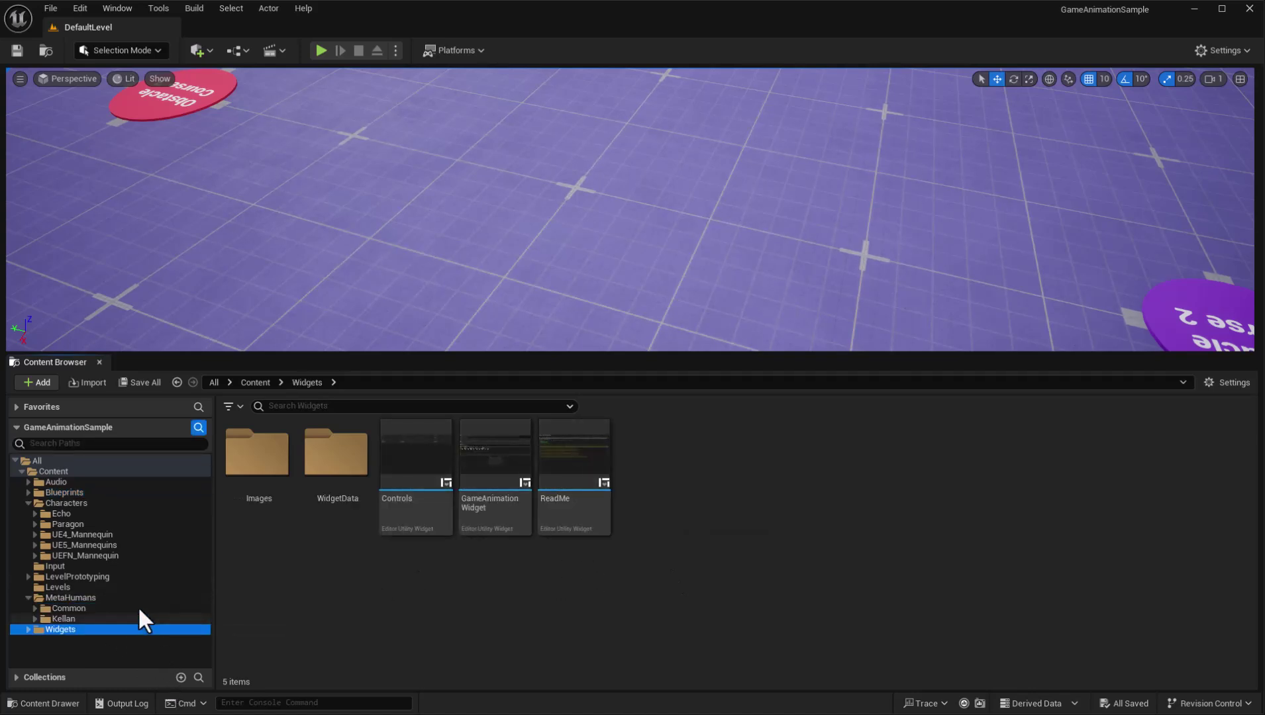
Step: Expand the UEFN_Mannequin Animations folder and look through its AimOffset, Crouch_WIP, Jump and MotionMatchingData subfolders
click(75, 556)
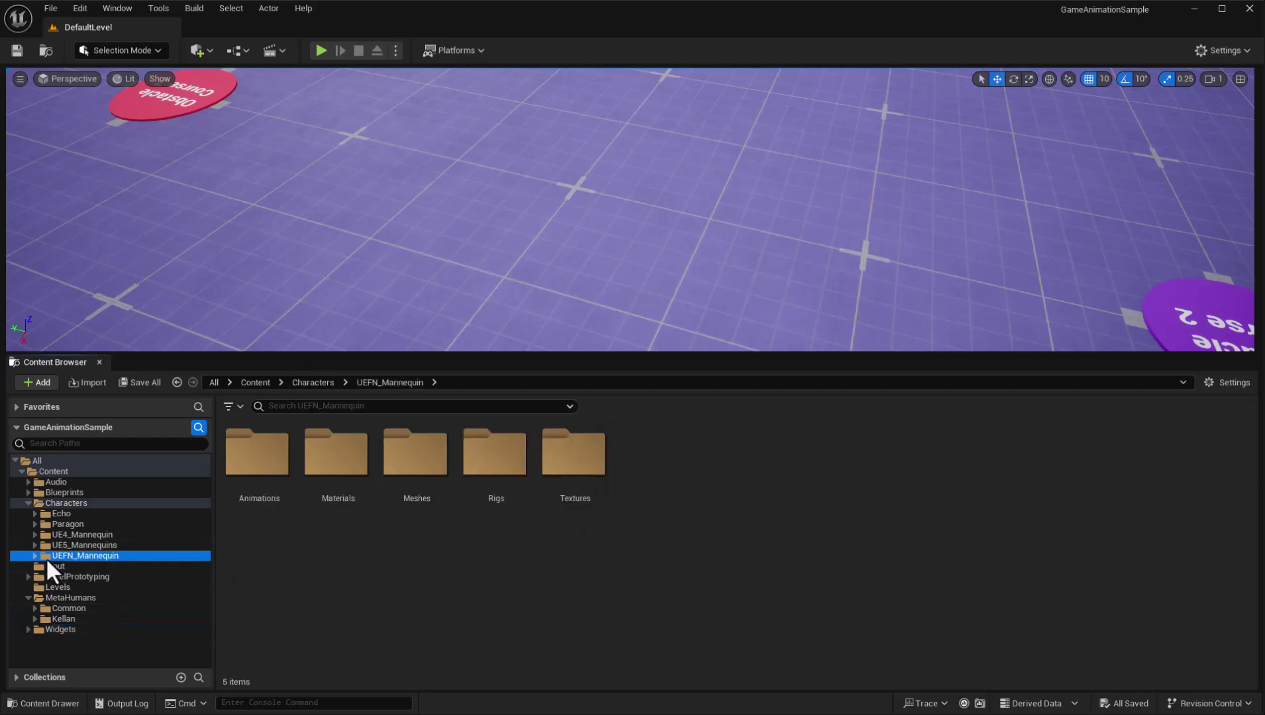
click(35, 556)
click(78, 567)
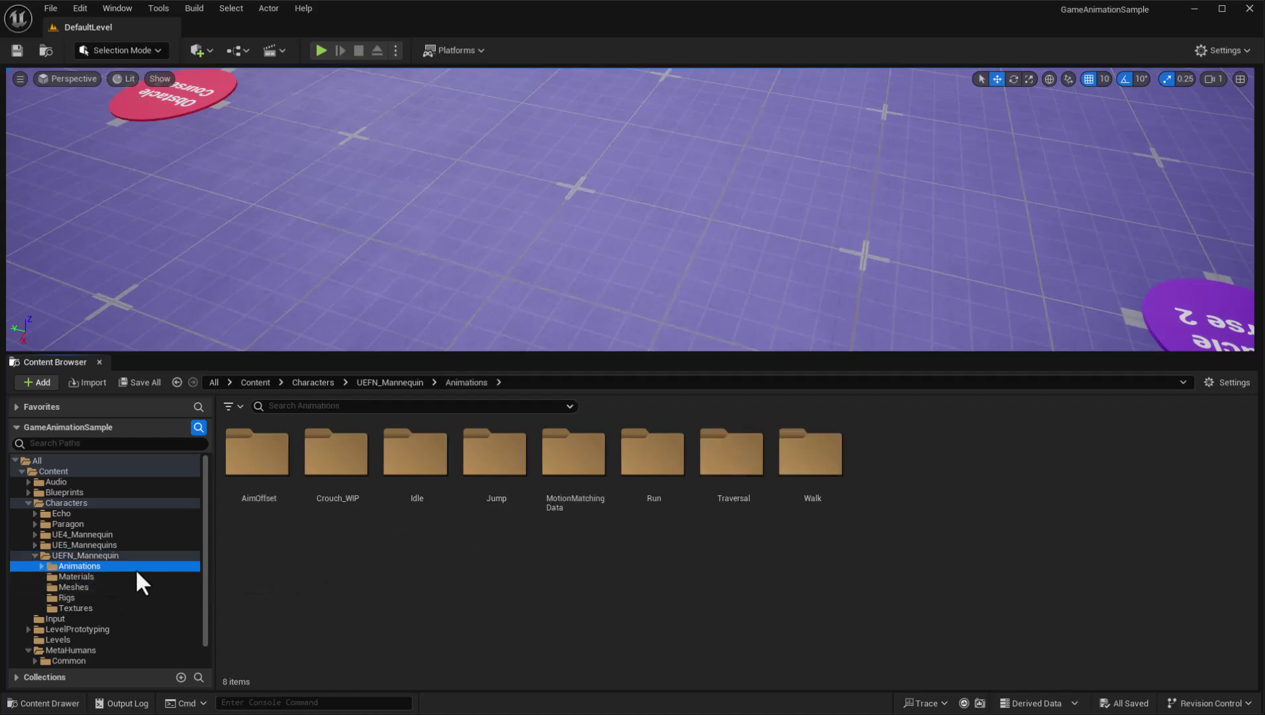
click(41, 567)
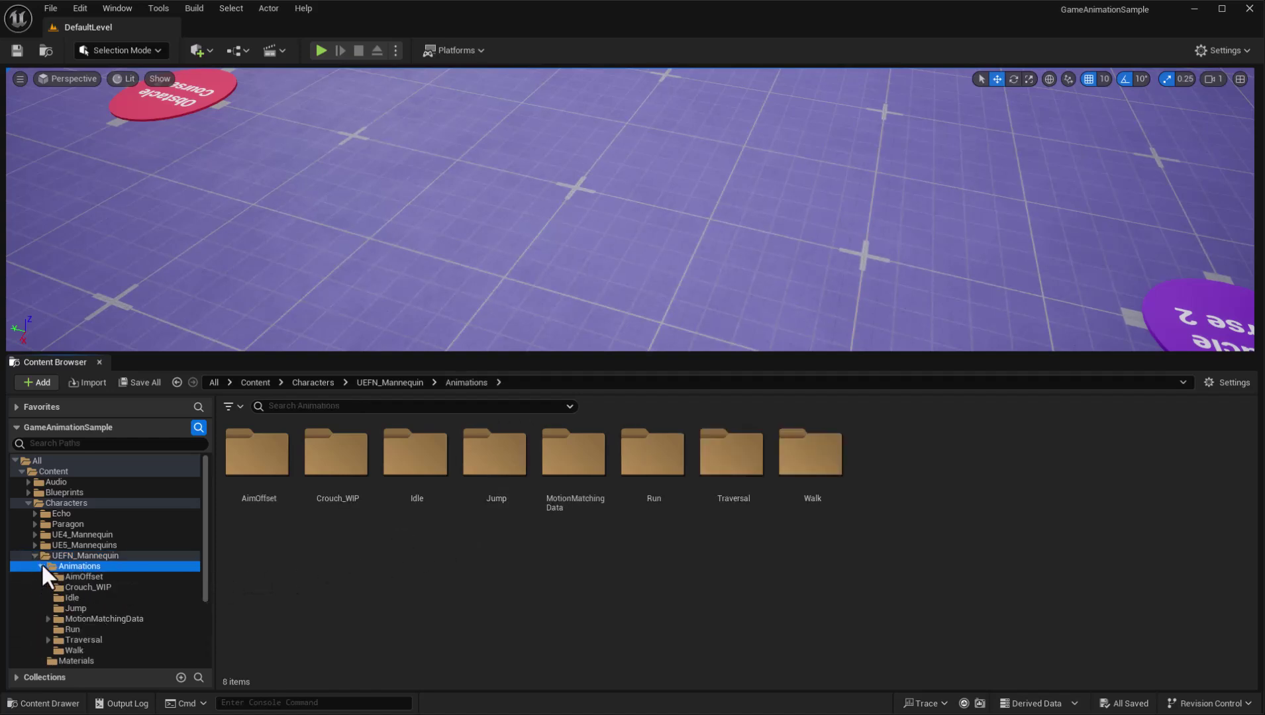
click(96, 576)
click(93, 587)
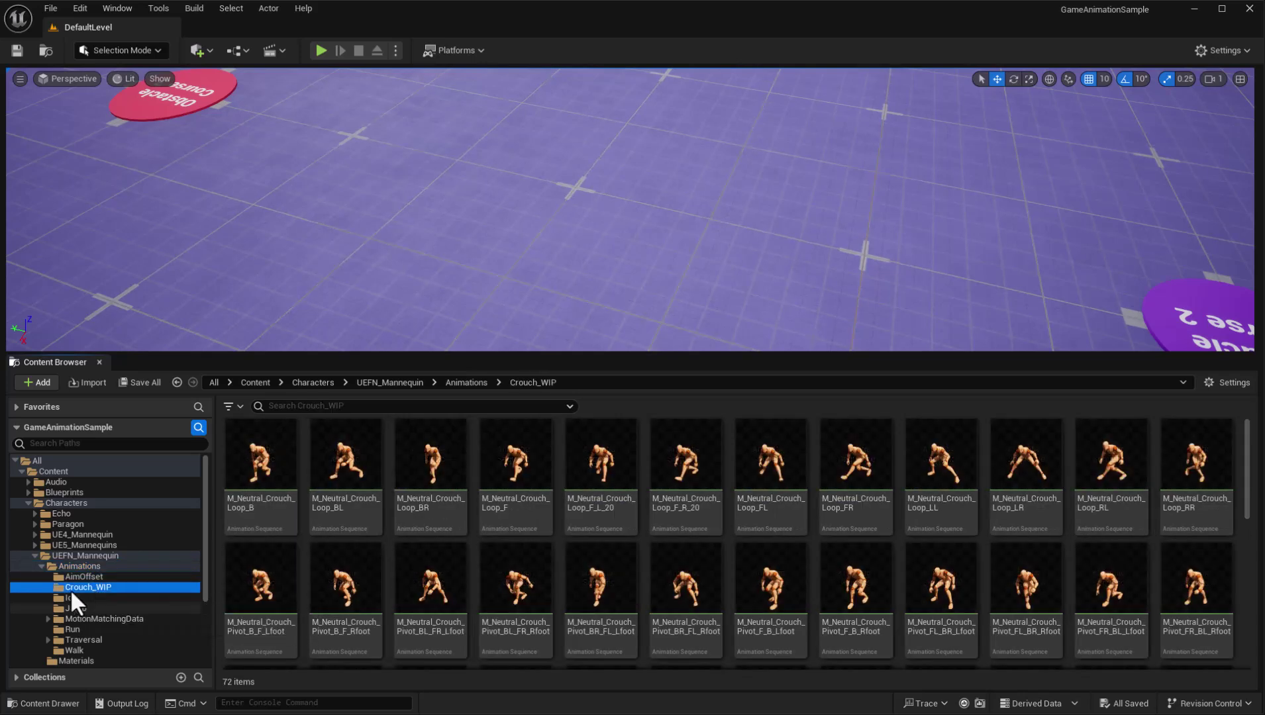
click(85, 608)
click(85, 621)
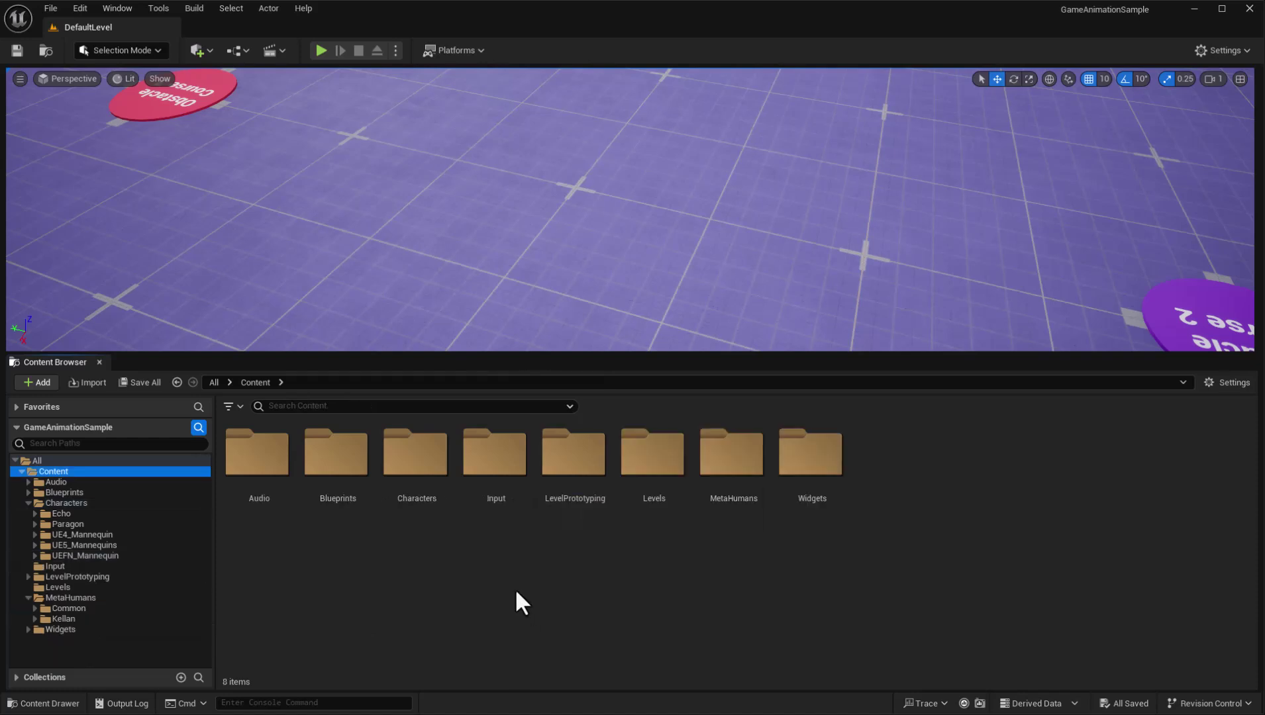
Step: From the root Content folder, look at the retargeting asset types available for creation, IK Retargeter and IK Rig, and create nothing
right_click(514, 583)
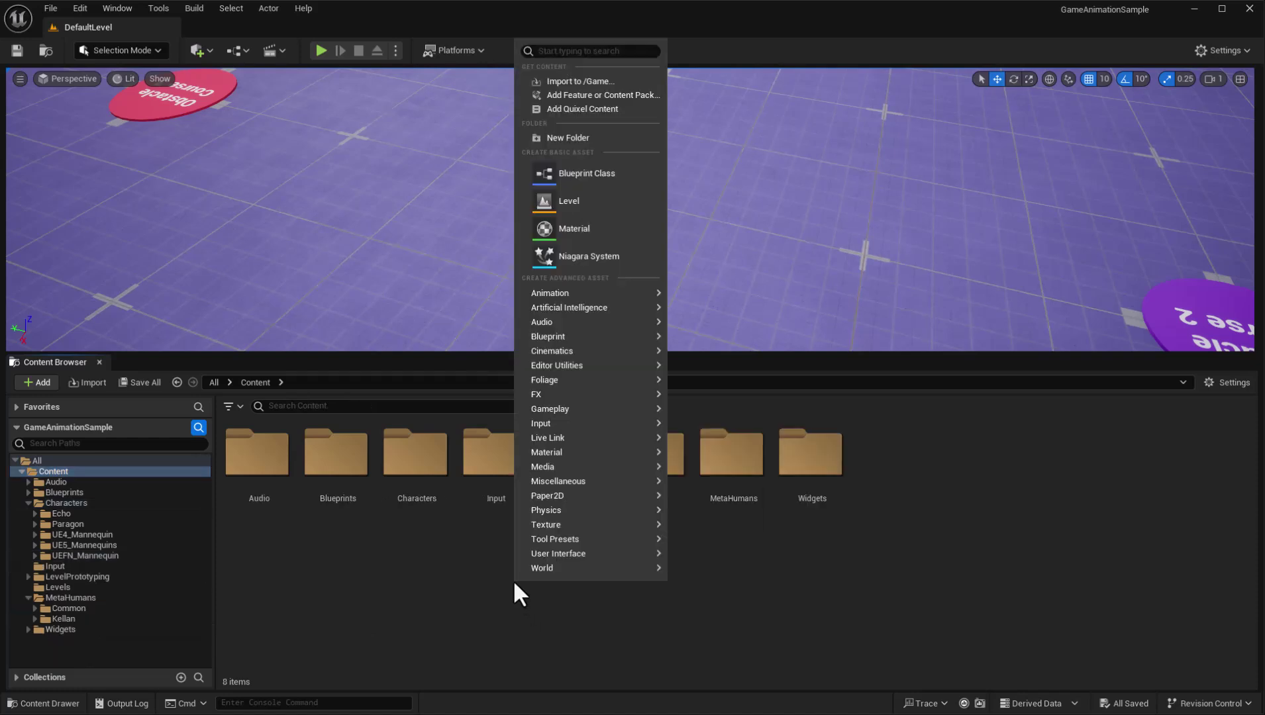
mouse_move(586, 293)
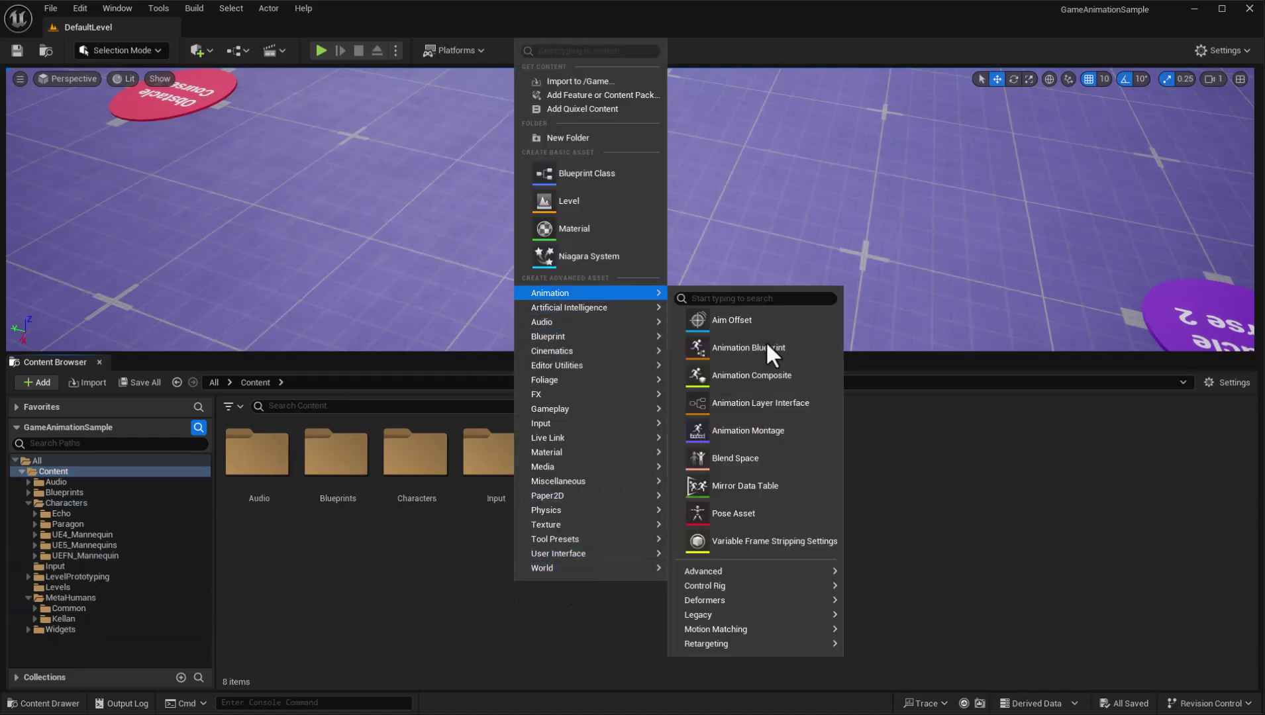
mouse_move(722, 644)
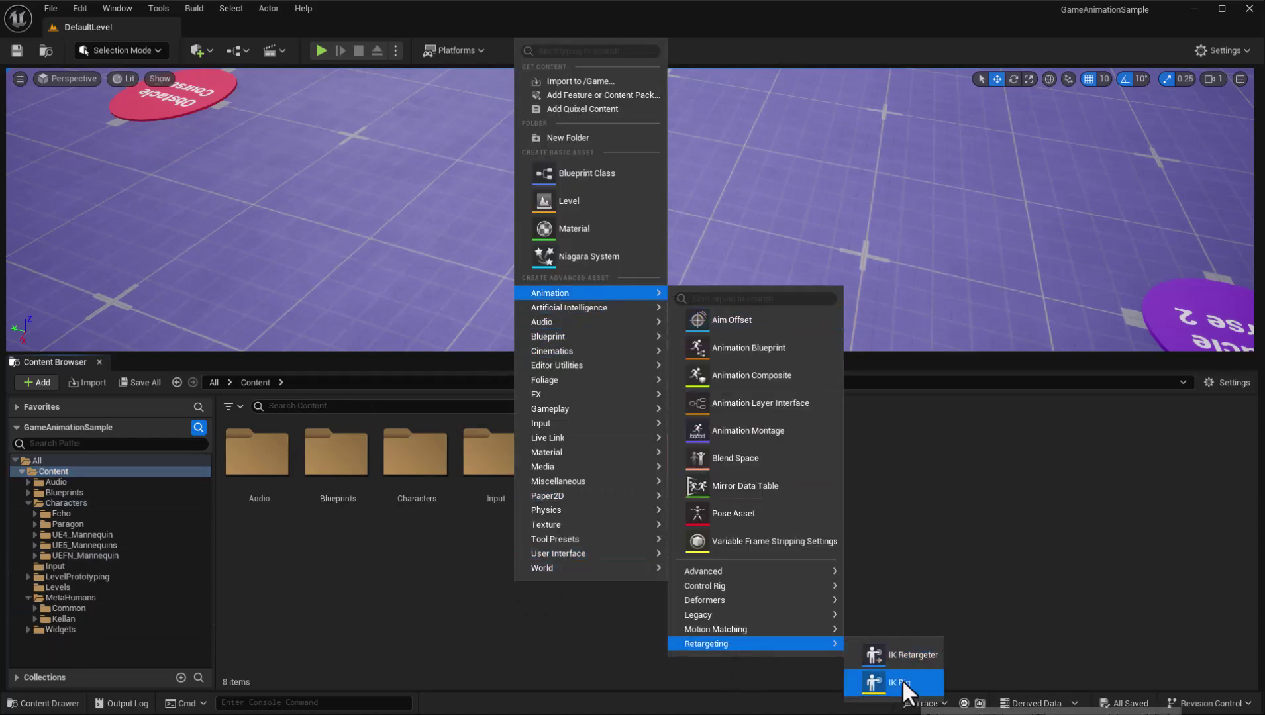
click(907, 520)
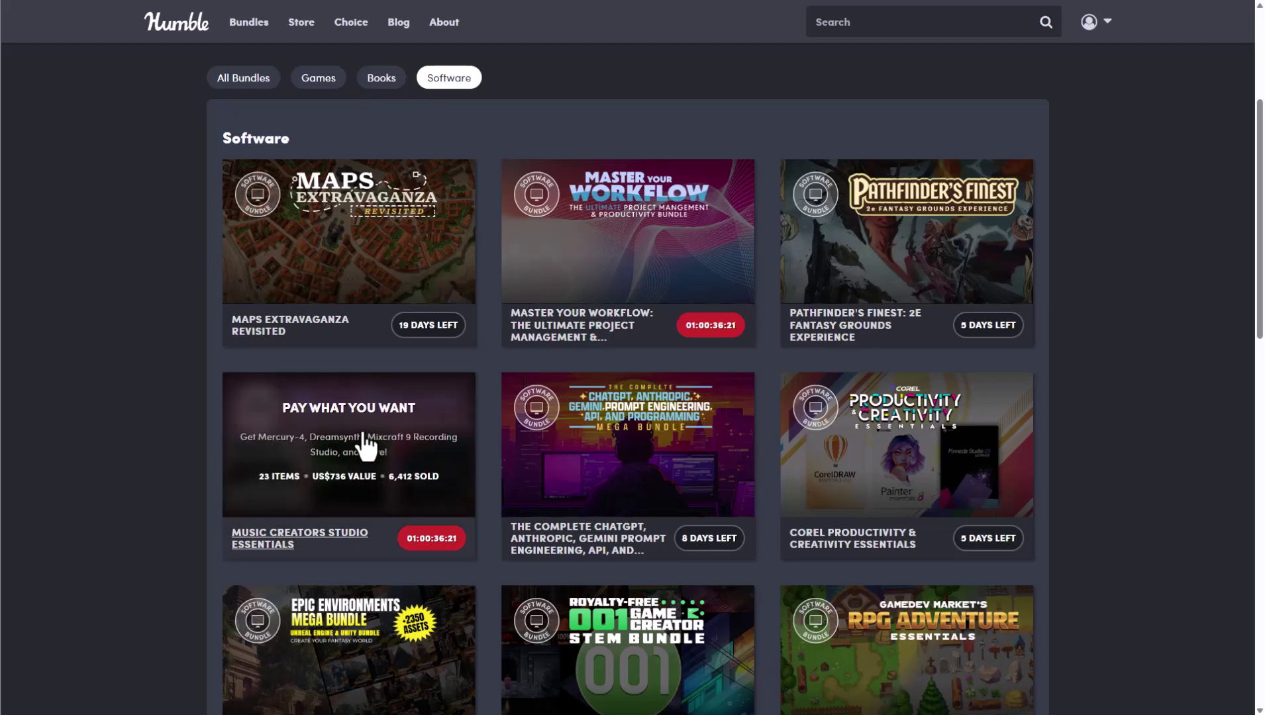
Step: Switch to Humble's software bundles in the browser, open the Epic Environments Mega Bundle and review its payment tiers
scroll(362, 450, down, 5)
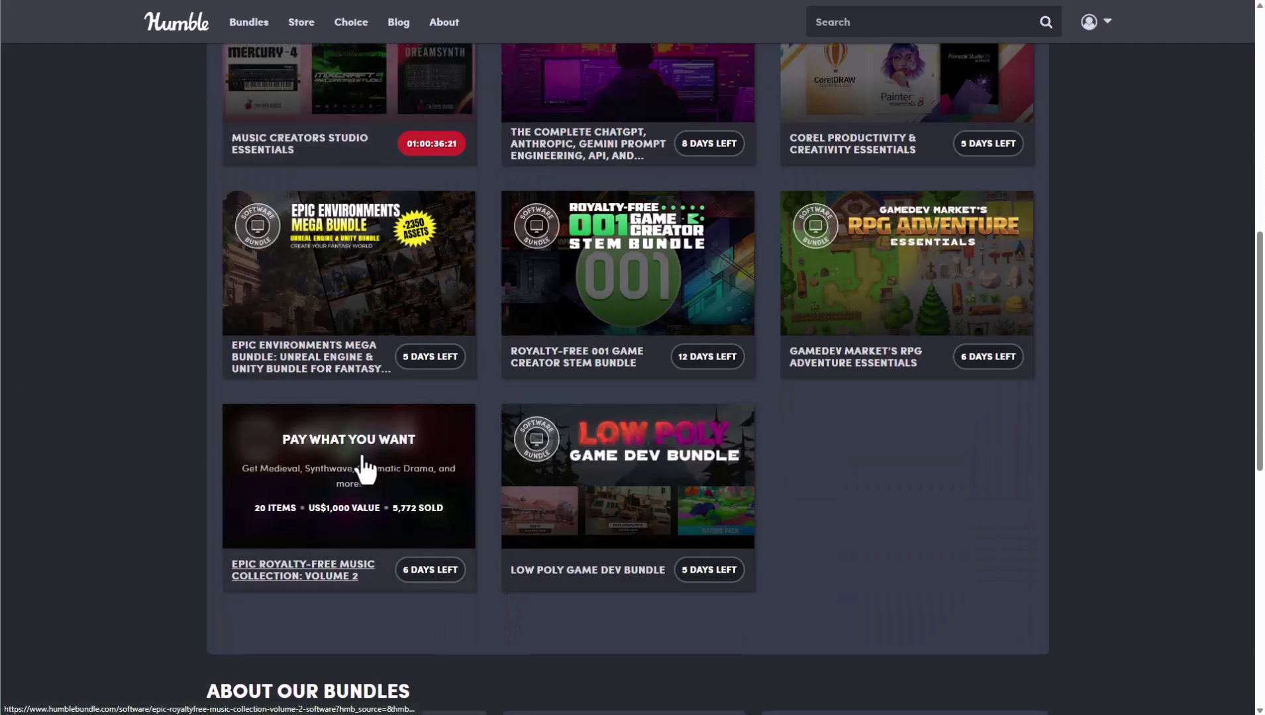
click(341, 261)
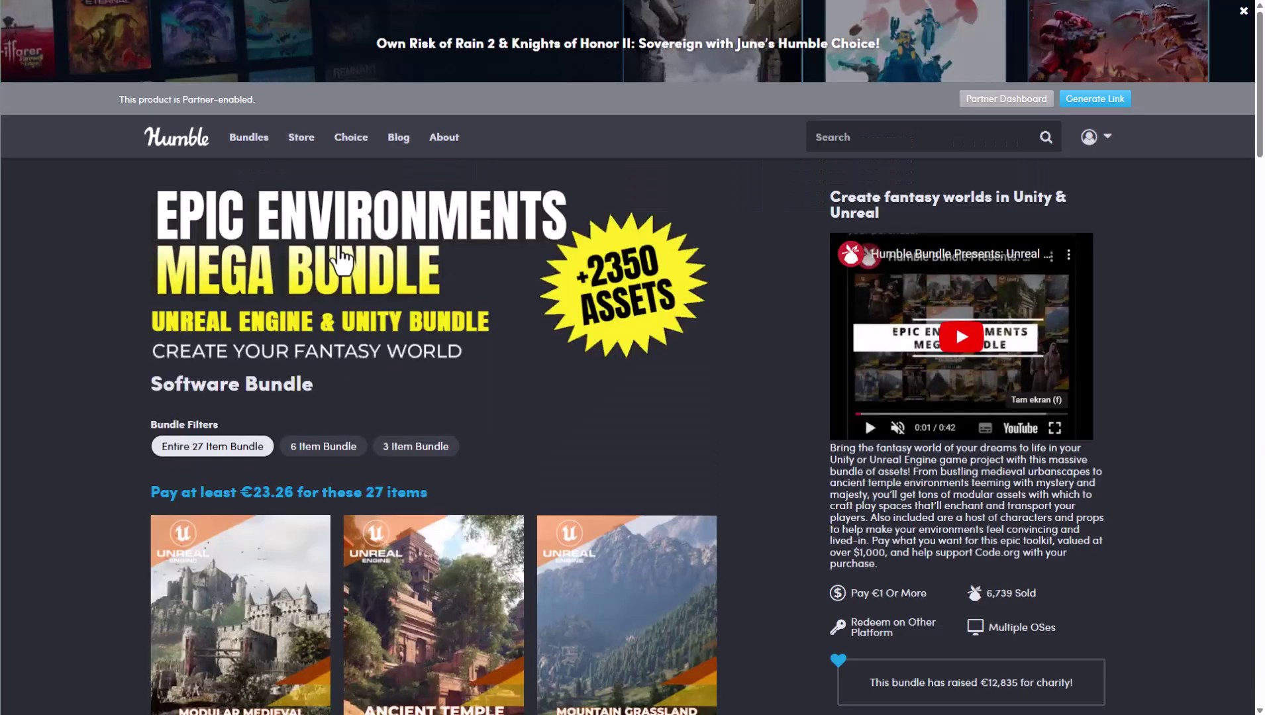
scroll(500, 289, down, 2)
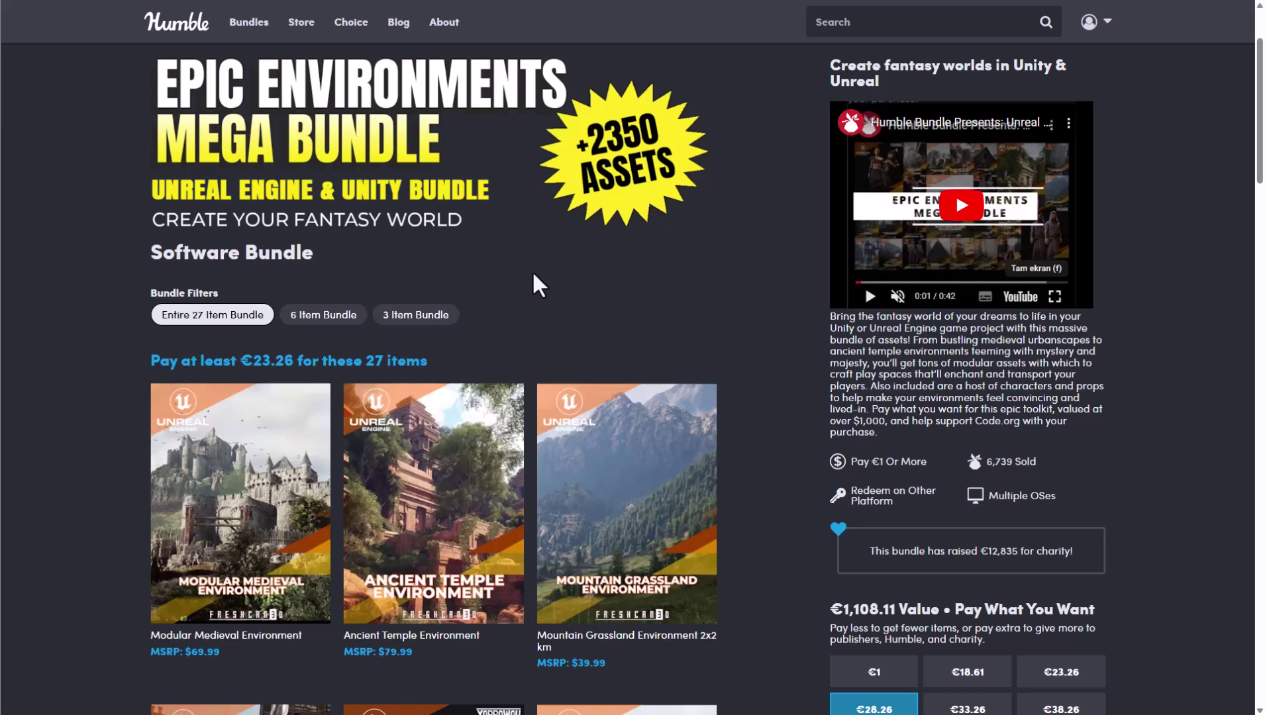
scroll(539, 275, down, 4)
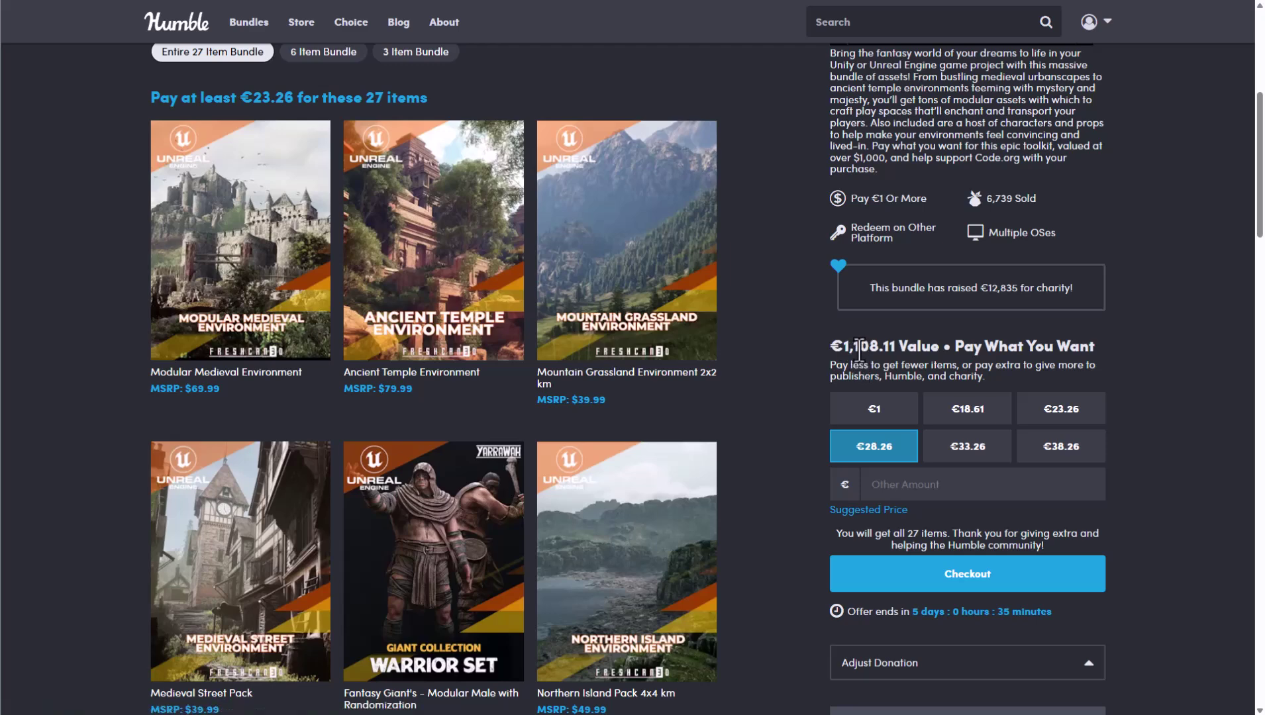
scroll(260, 165, up, 1)
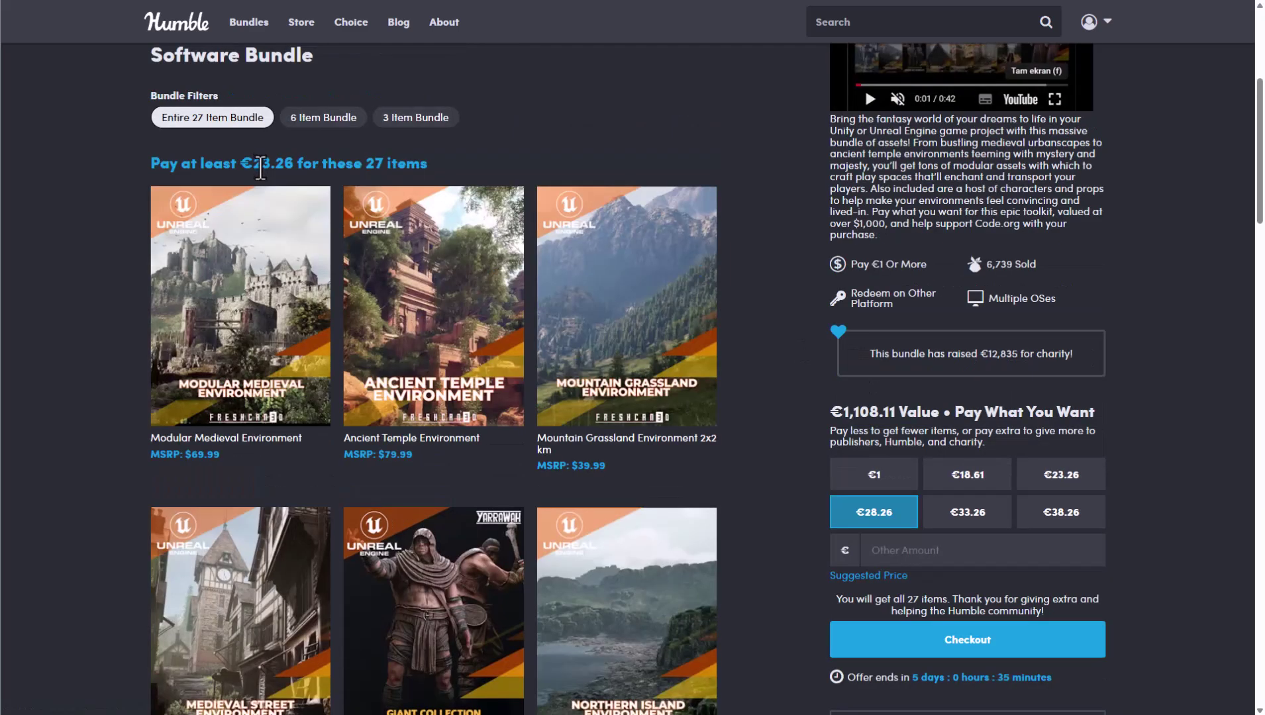
Step: Examine the Epic Environments Mega Bundle's full item list, including the environment packs and the character sets
scroll(264, 166, down, 20)
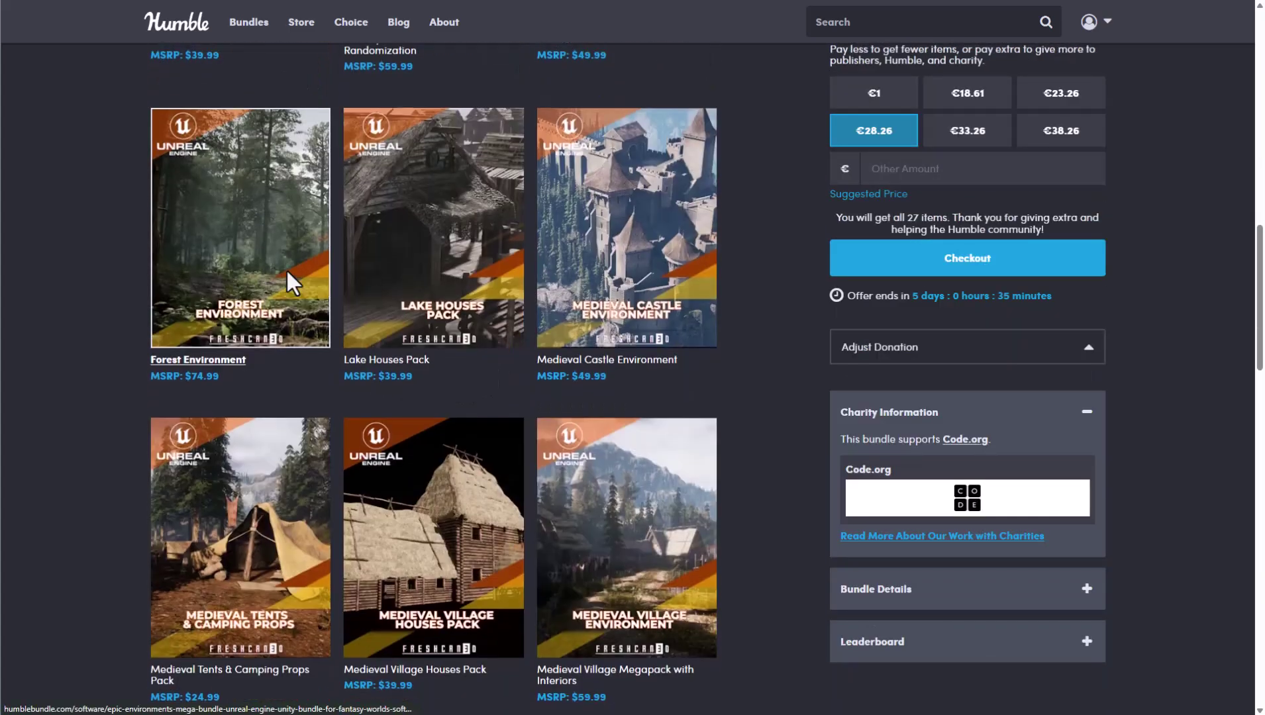
scroll(290, 282, down, 15)
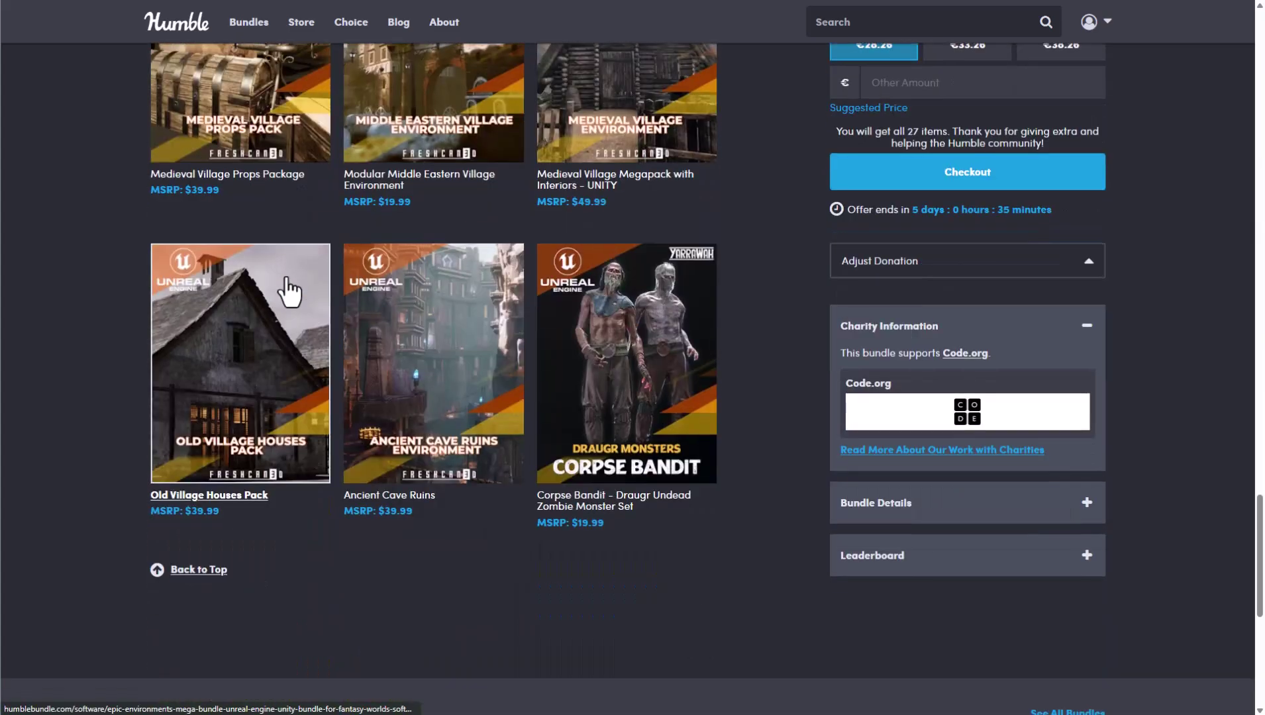
scroll(290, 311, up, 2)
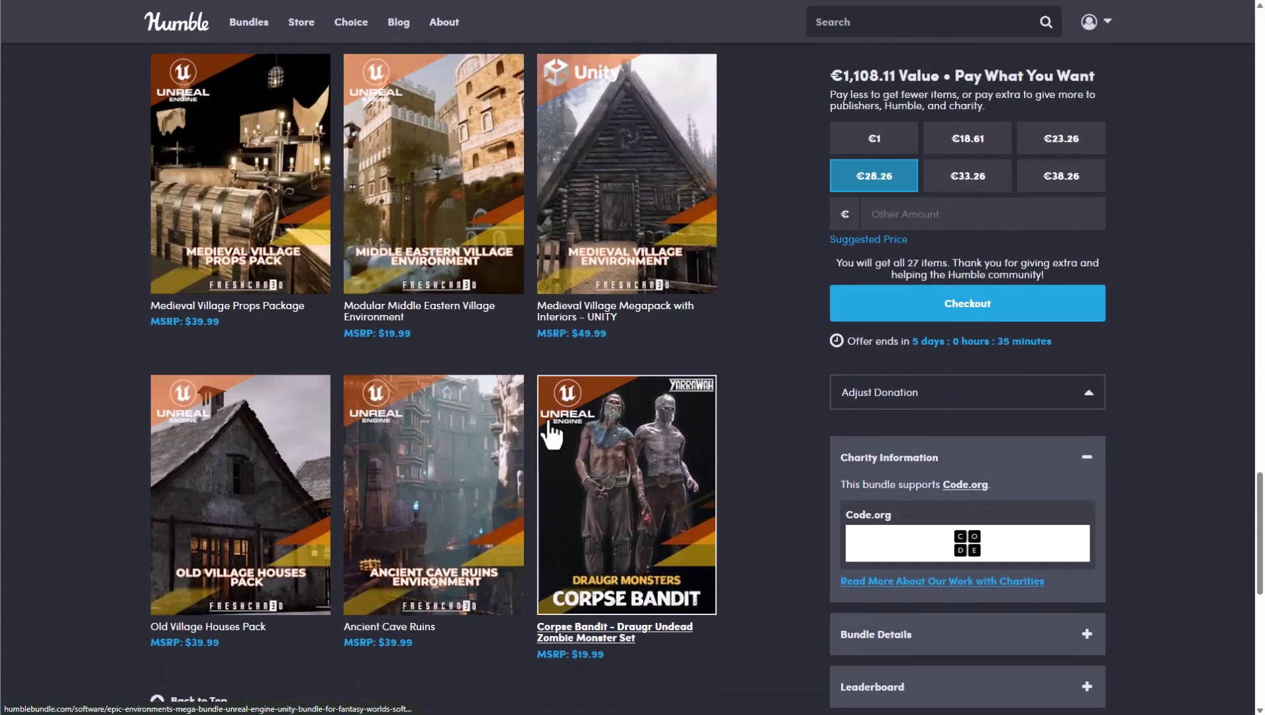
scroll(285, 407, up, 1)
scroll(285, 405, up, 10)
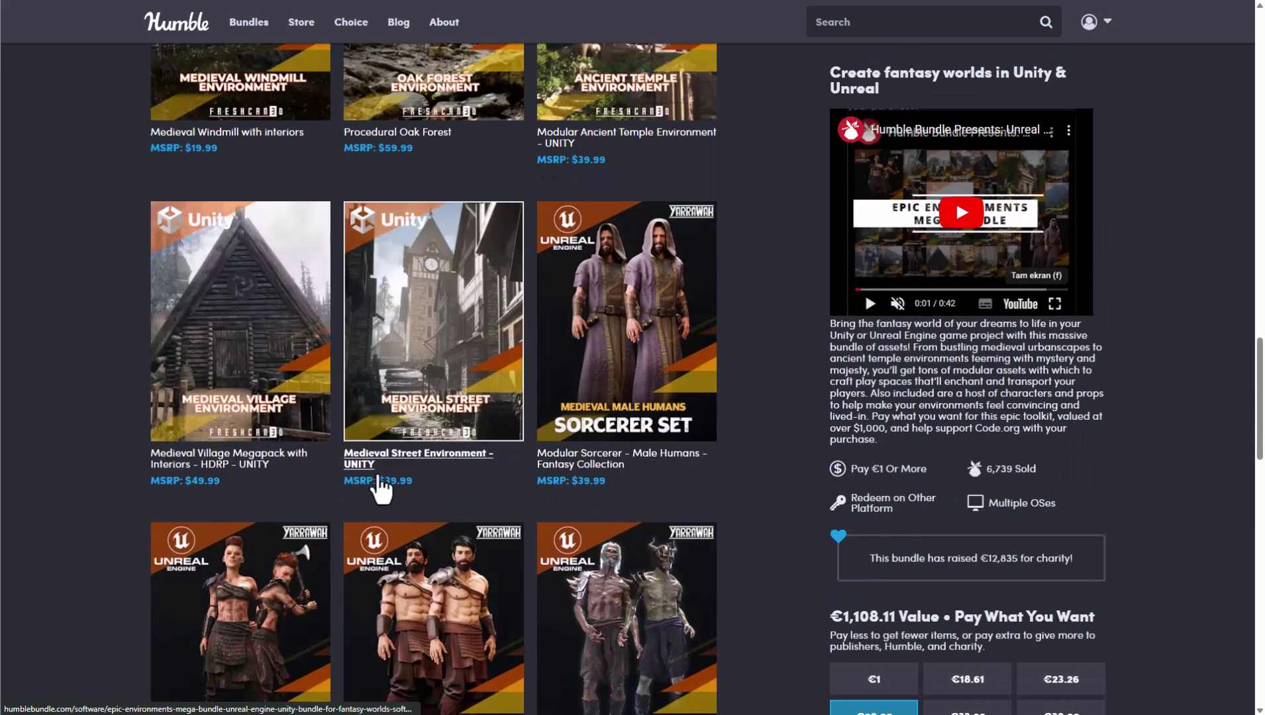
scroll(599, 394, down, 4)
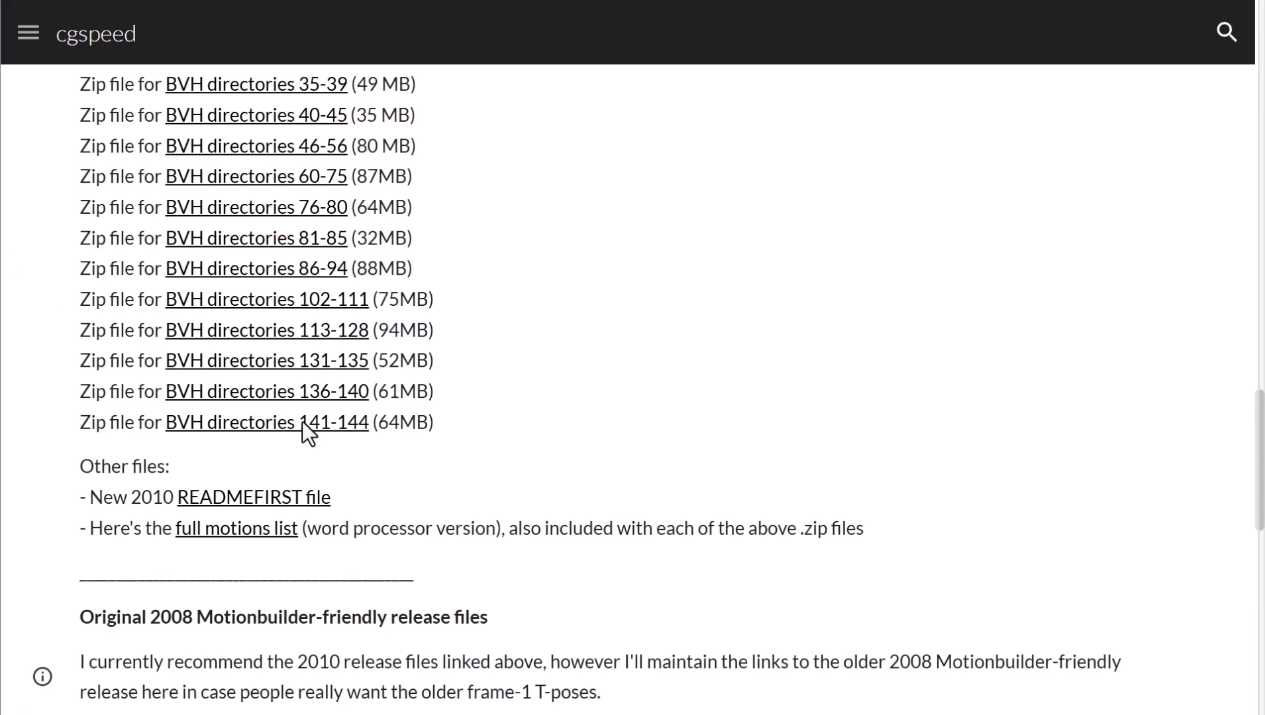
Step: Switch to the cgspeed page and scan its list of BVH motion capture downloads
scroll(351, 453, up, 7)
scroll(351, 454, up, 2)
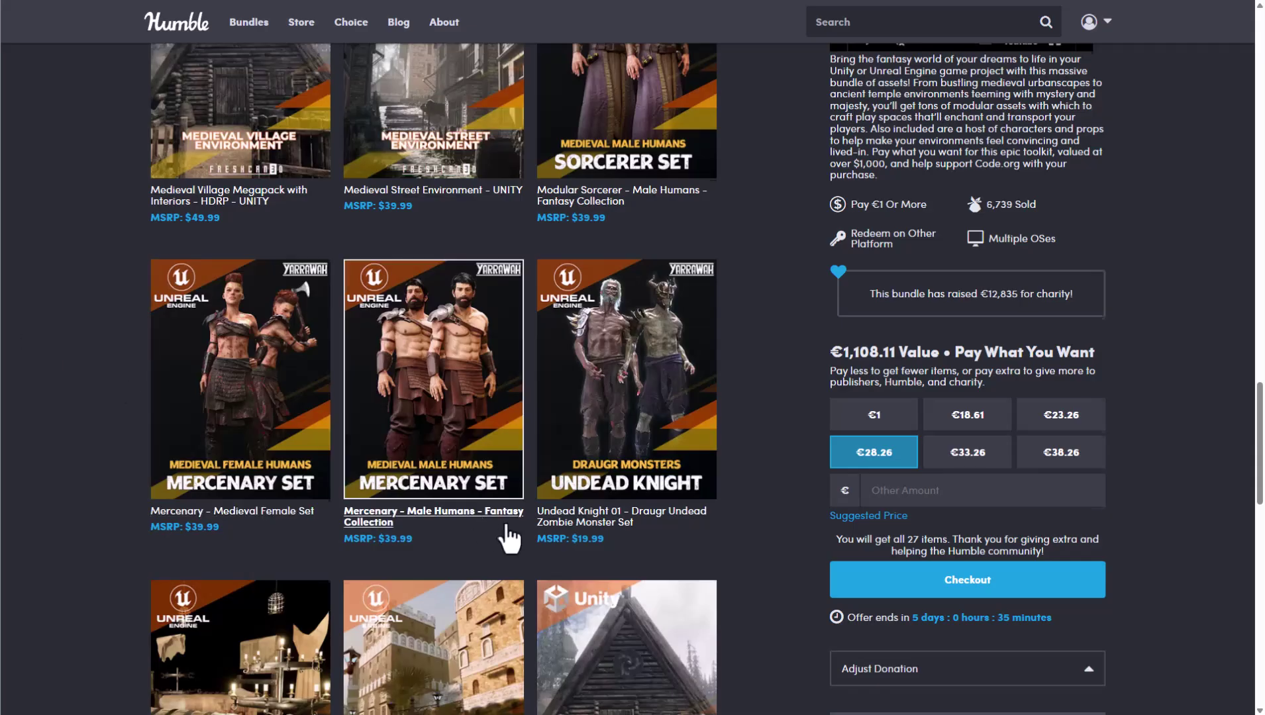
Step: Return to the Epic Environments Mega Bundle page, recheck its items and highlight the time remaining on the offer
scroll(513, 526, up, 10)
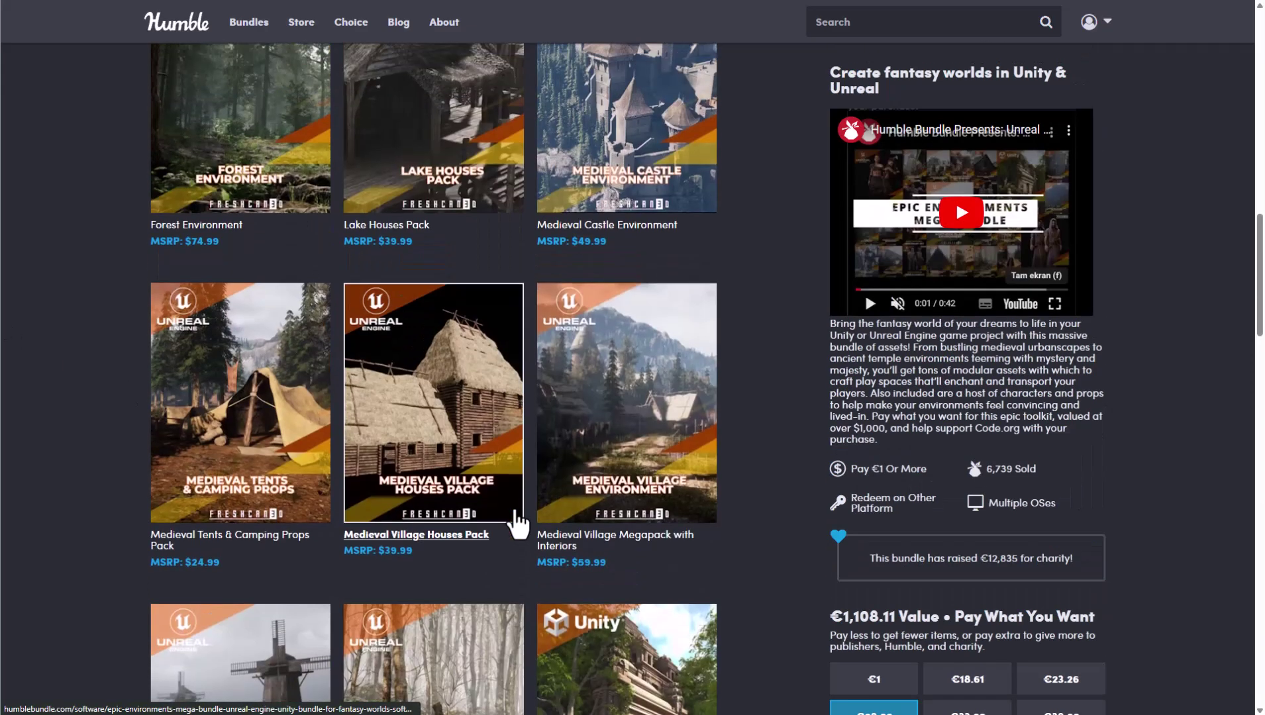
scroll(1097, 417, down, 6)
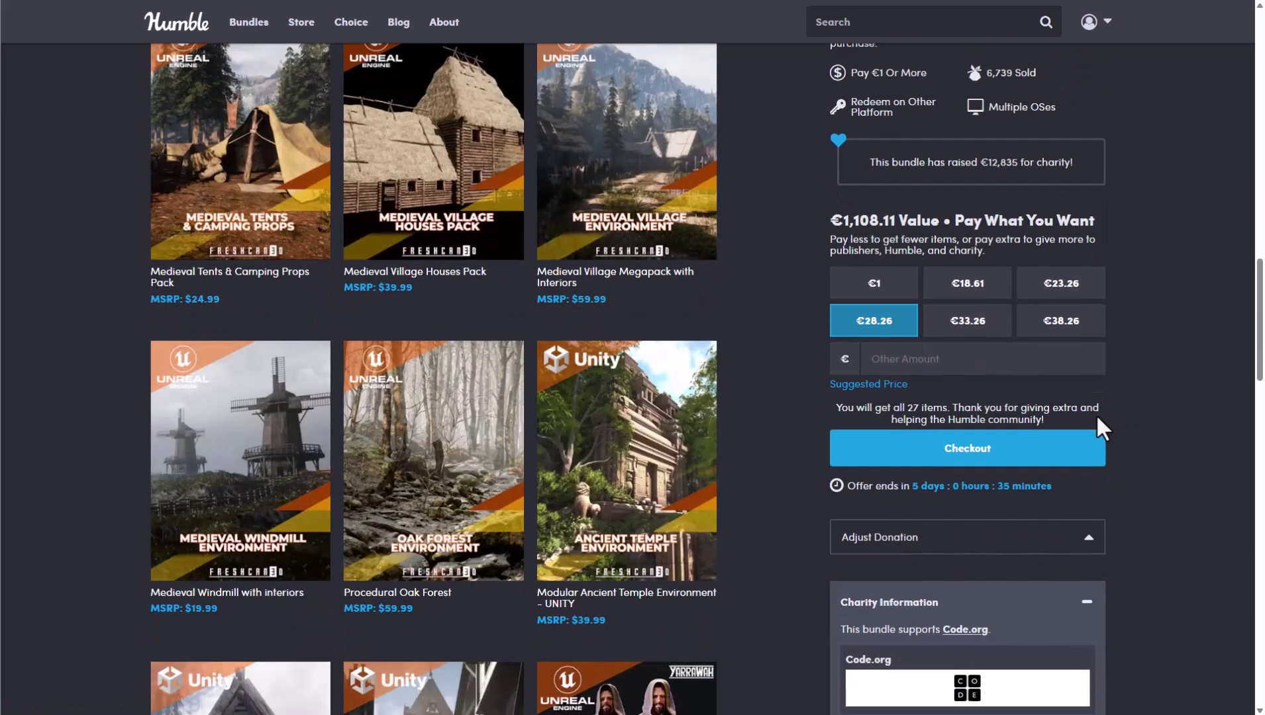
drag(913, 492, 1047, 490)
click(749, 520)
Step: Switch to the Game Animation Sample page on the Unreal Engine Marketplace and read its description and project features
scroll(749, 521, up, 10)
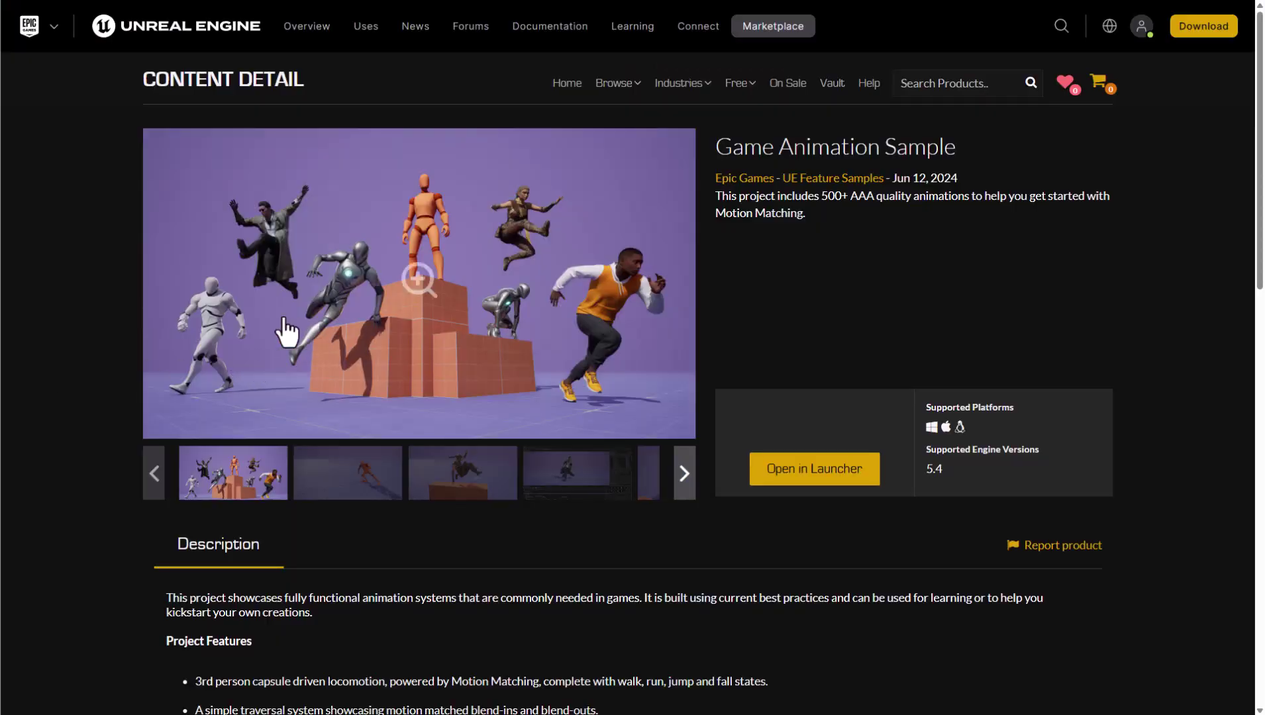
scroll(285, 331, down, 4)
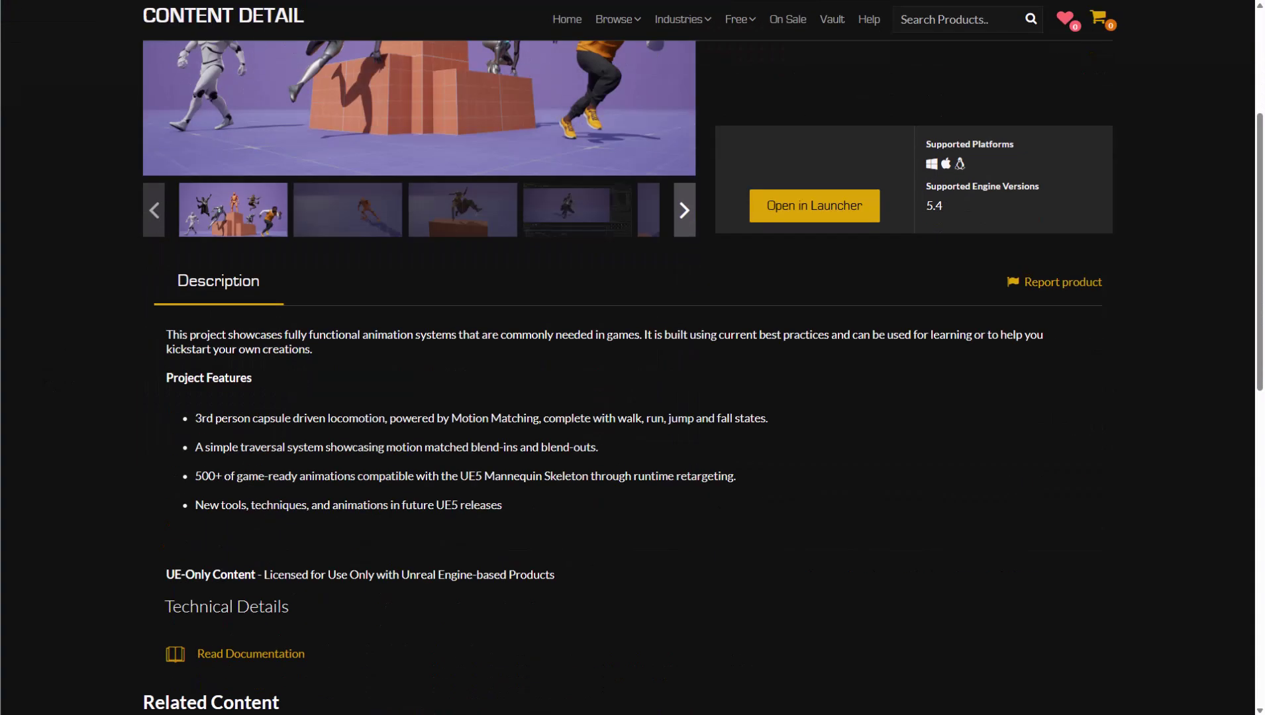